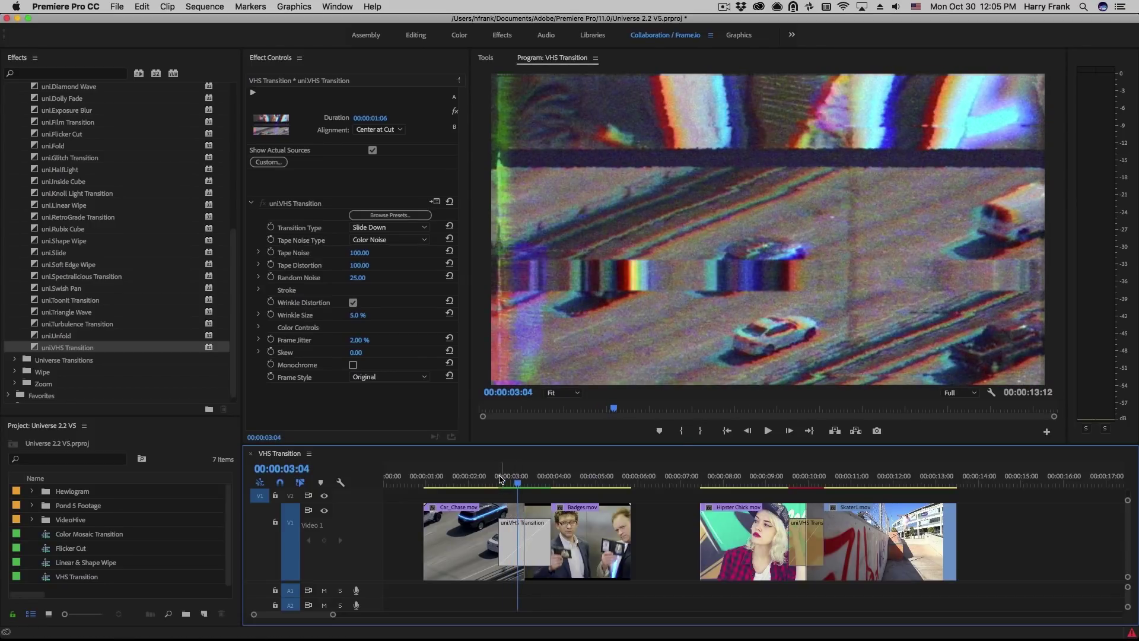
- Preview the car chase–badges cut, then apply the Heavy Distortion preset to its VHS transition
left_click_drag(514, 487, 524, 496)
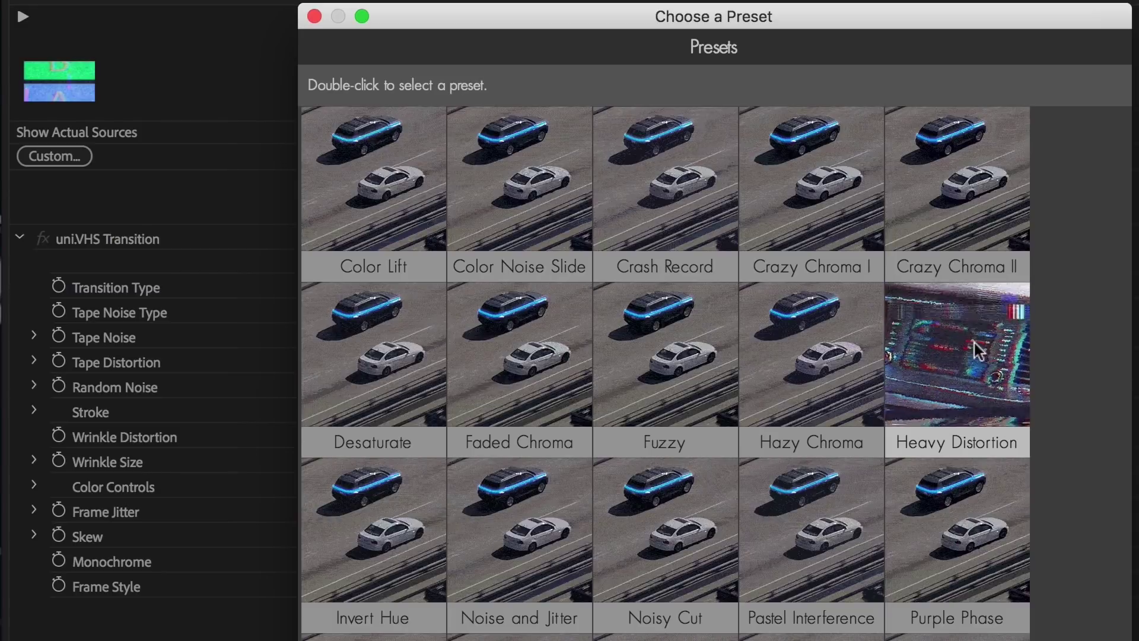
double_click(972, 368)
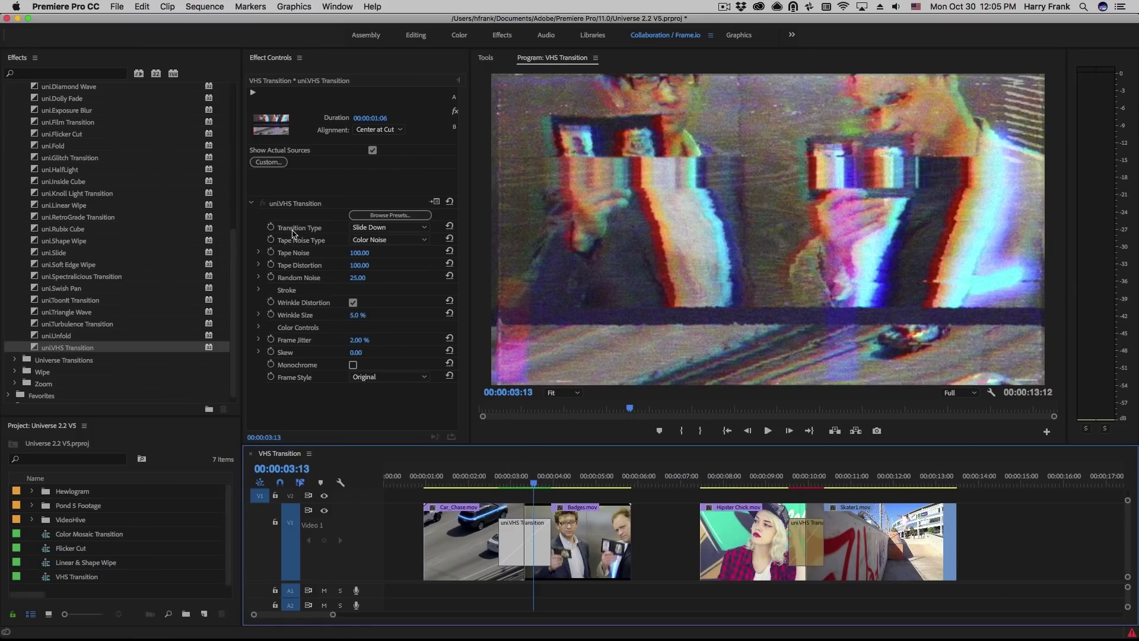
- Change the VHS Transition Type from Slide Down to Wipe and scrub to preview the wipe
left_click(374, 228)
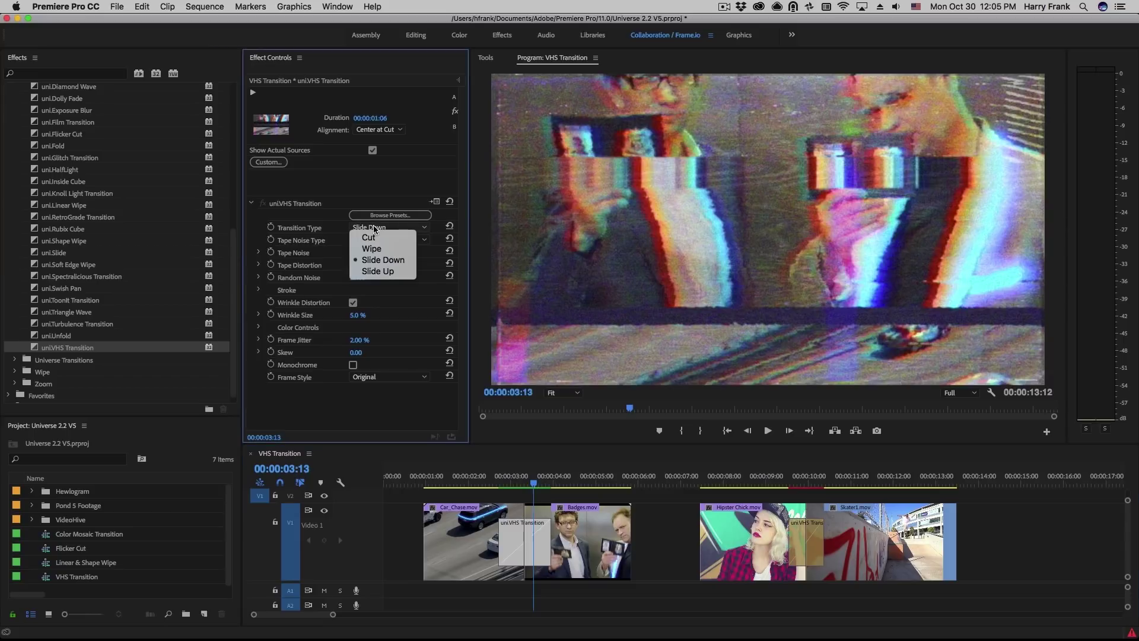
left_click(553, 541)
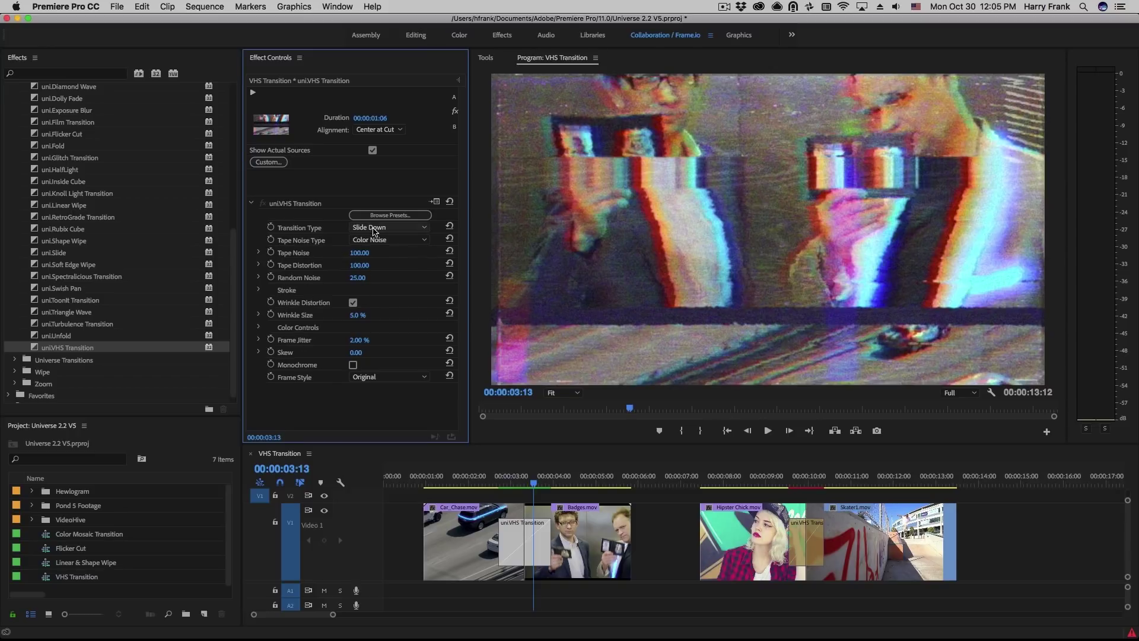
left_click(373, 228)
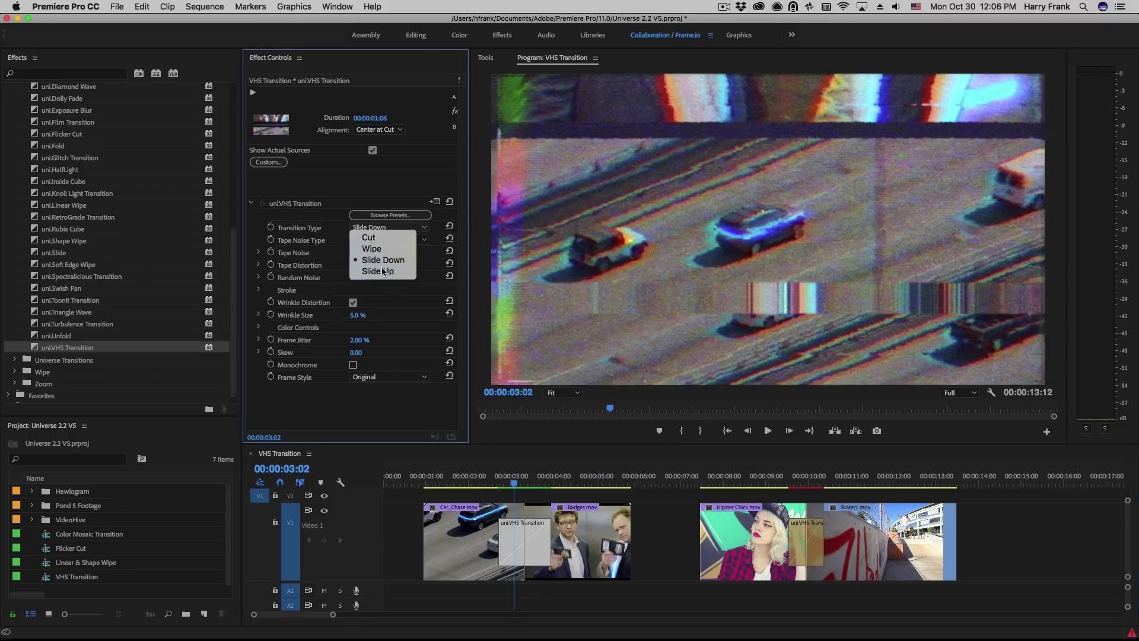
left_click(383, 260)
left_click_drag(487, 475, 569, 537)
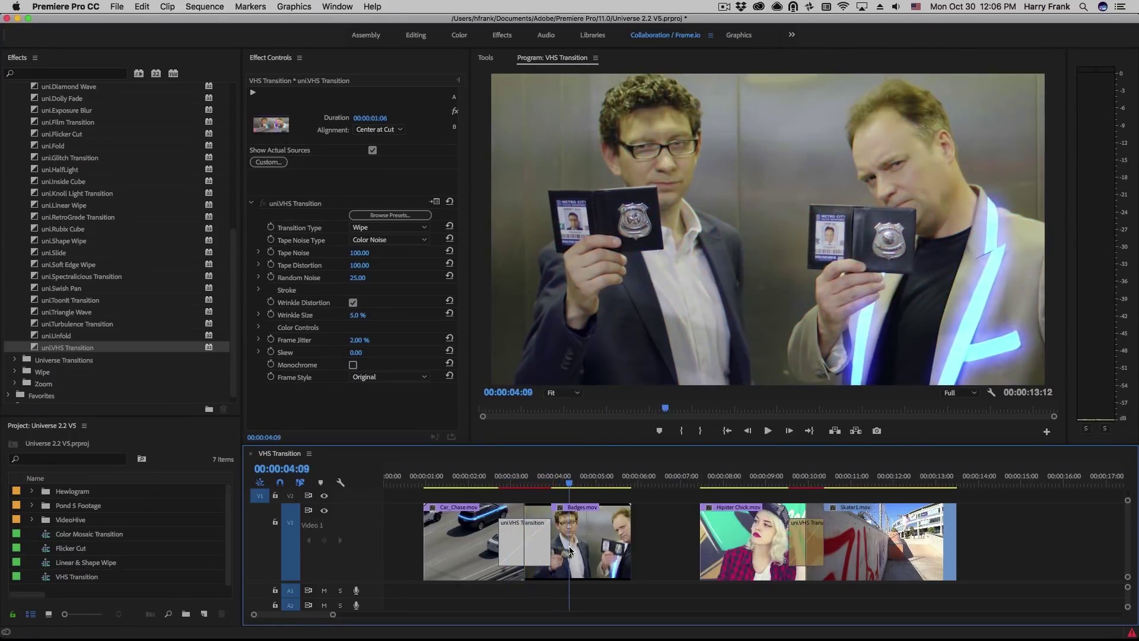
- Set Tape Noise Type to Degauss and change the Tape Noise amount to 0, then 150
left_click(311, 241)
left_click(364, 241)
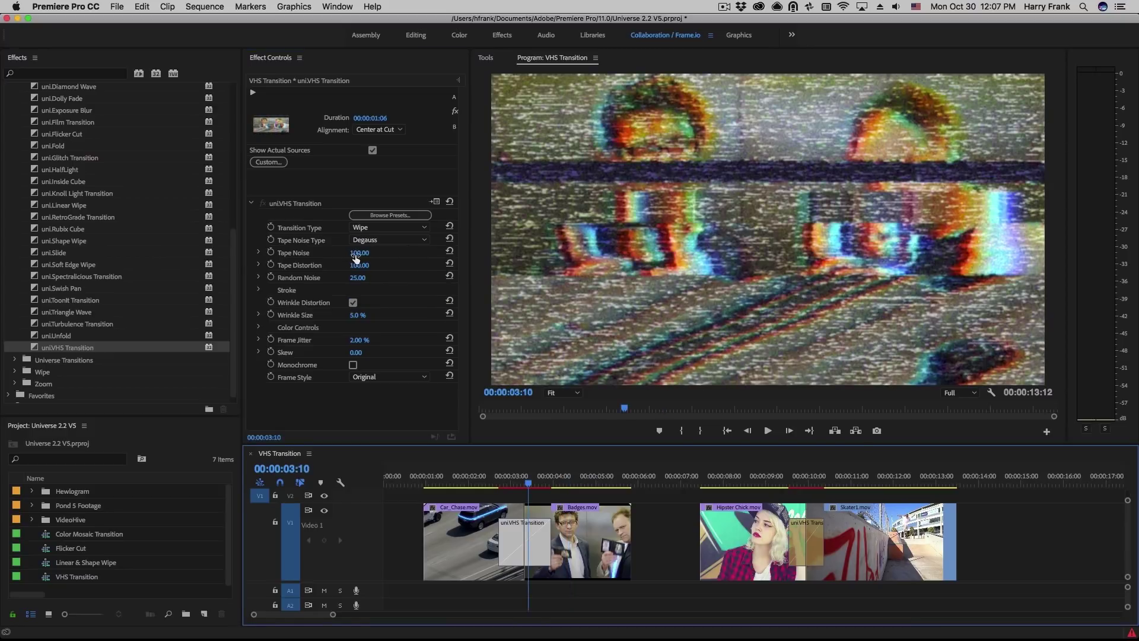
left_click(359, 252)
type("0")
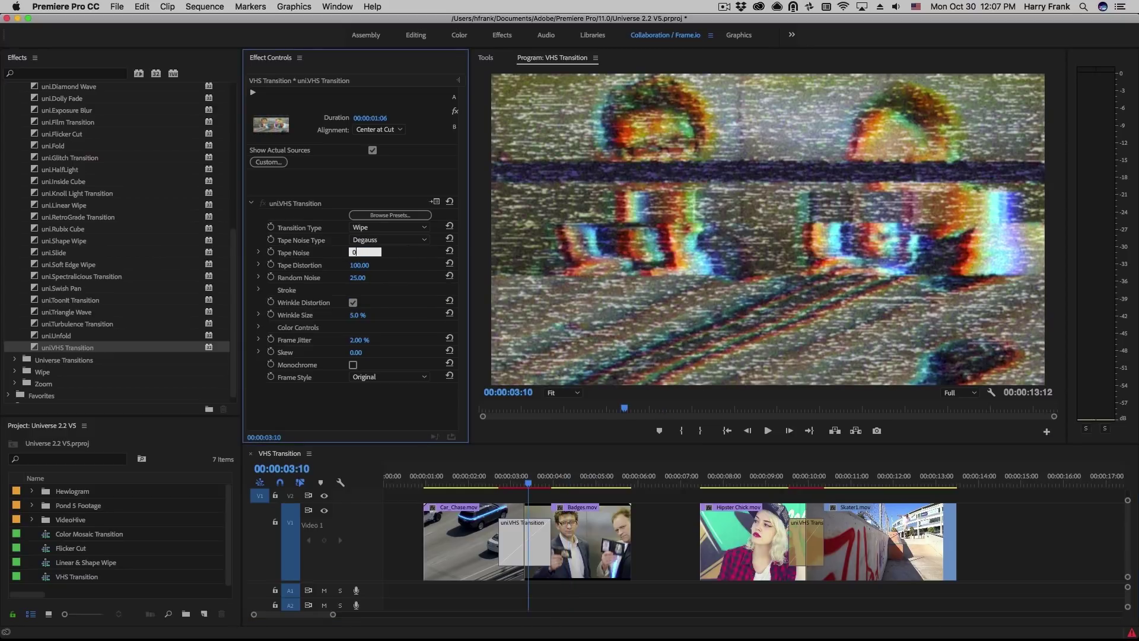
key("Return")
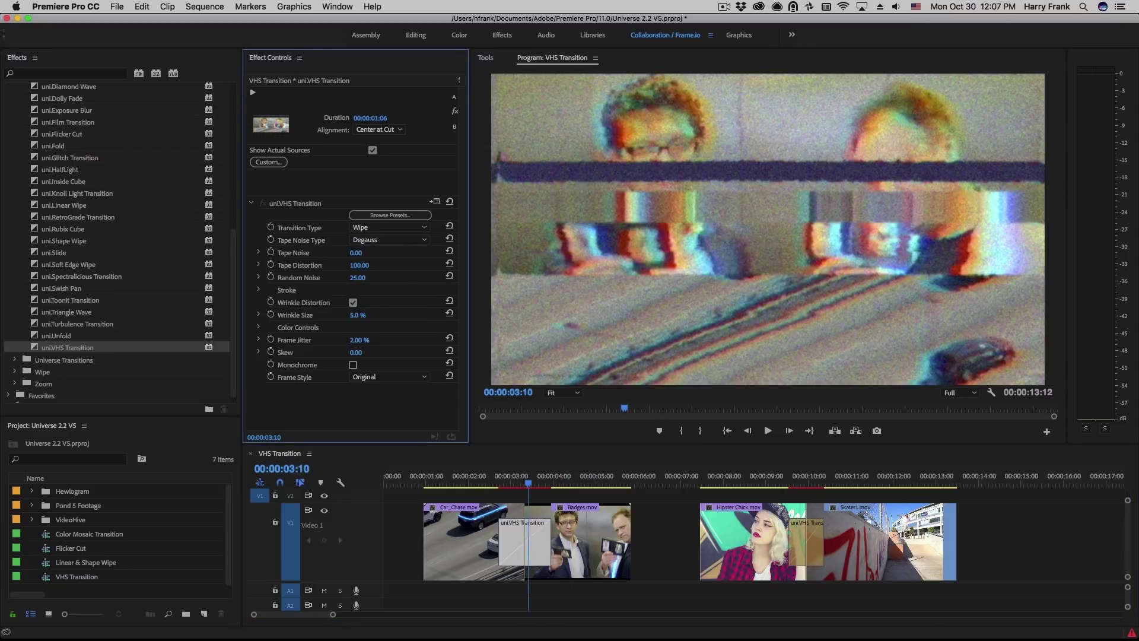
left_click(355, 253)
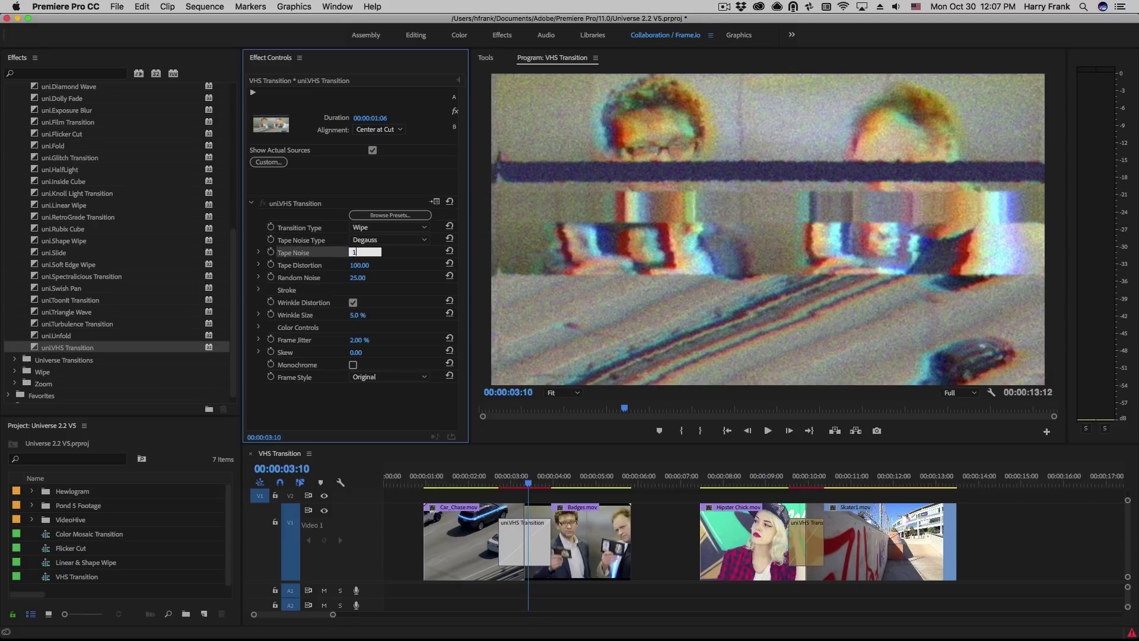
key("Return")
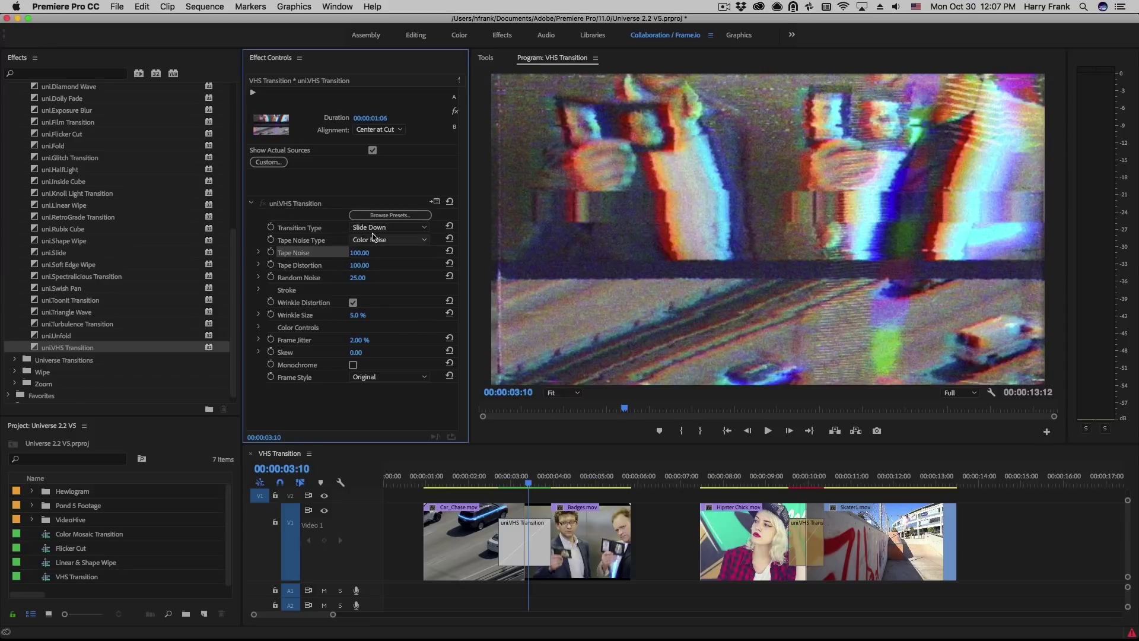
- Preview the transition, try a Tape Distortion of 250, then undo it back to 100
key("shift+Left")
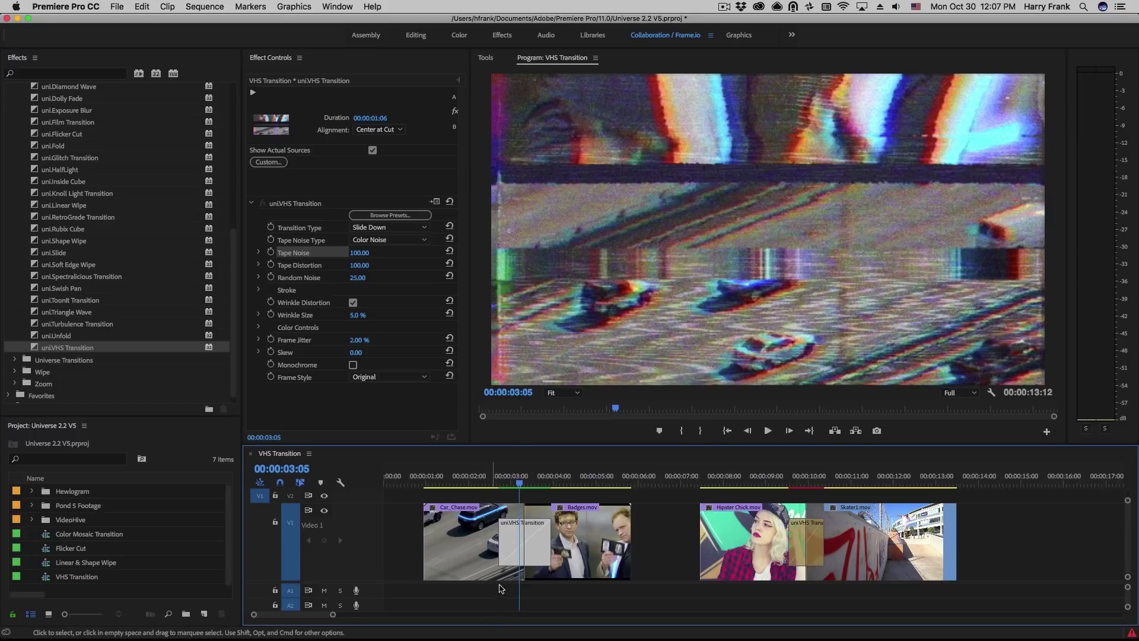
mouse_move(520, 485)
left_mouse_down()
mouse_move(531, 488)
mouse_move(518, 492)
left_mouse_up()
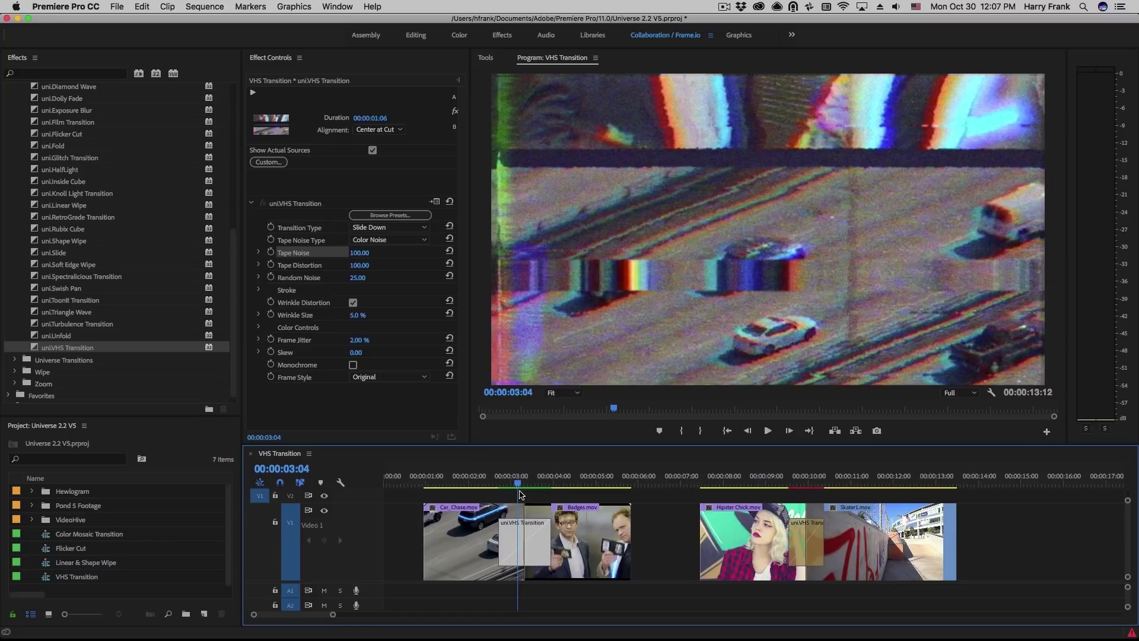
left_click(360, 265)
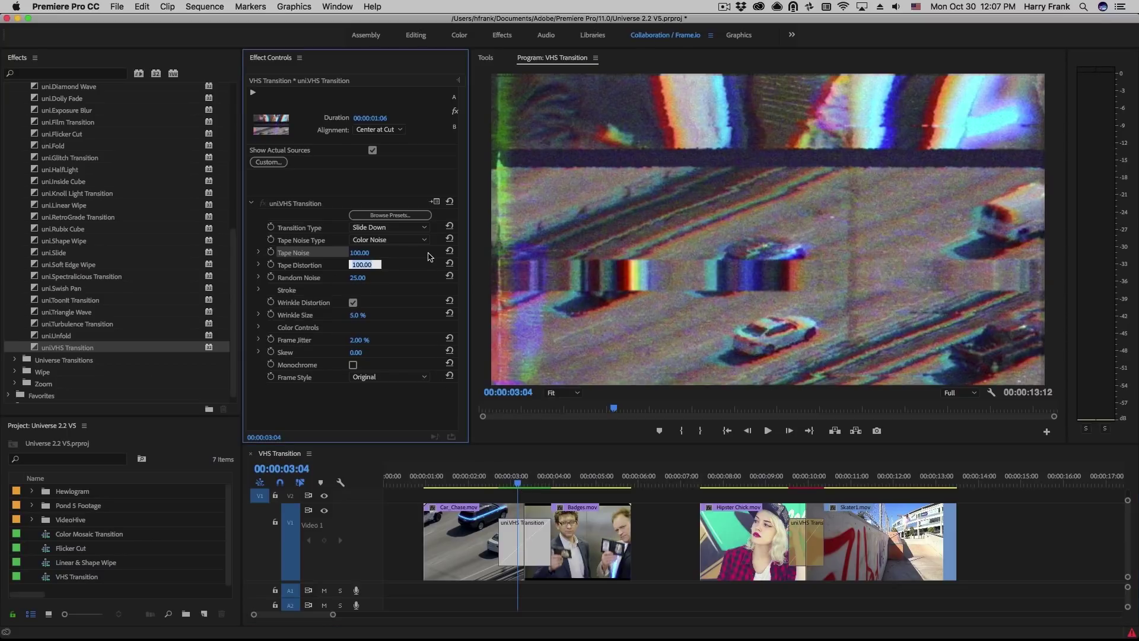
type("250")
key("Return")
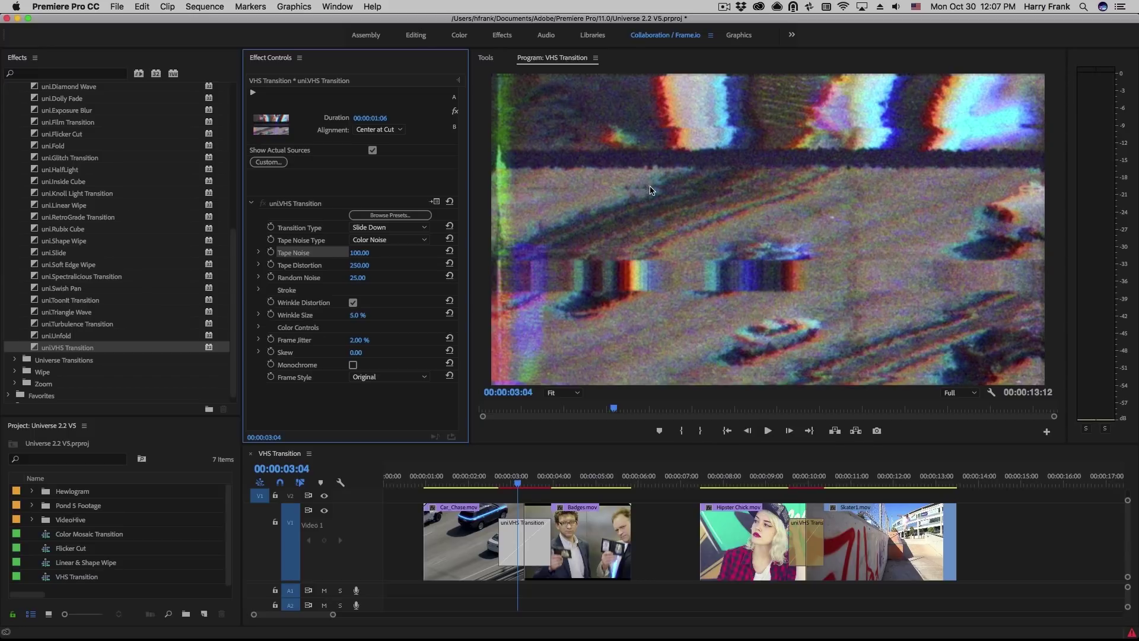
key("super+z")
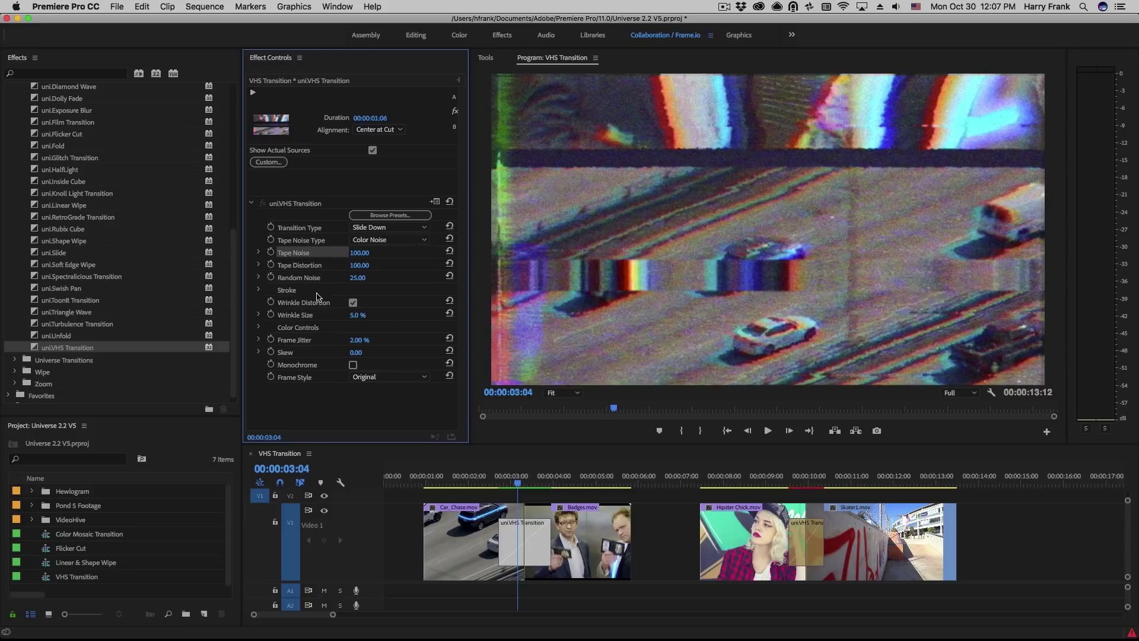
- Set Random Noise to 50, return it to 25, and preview the transition again
left_click(357, 277)
type("50")
key("Return")
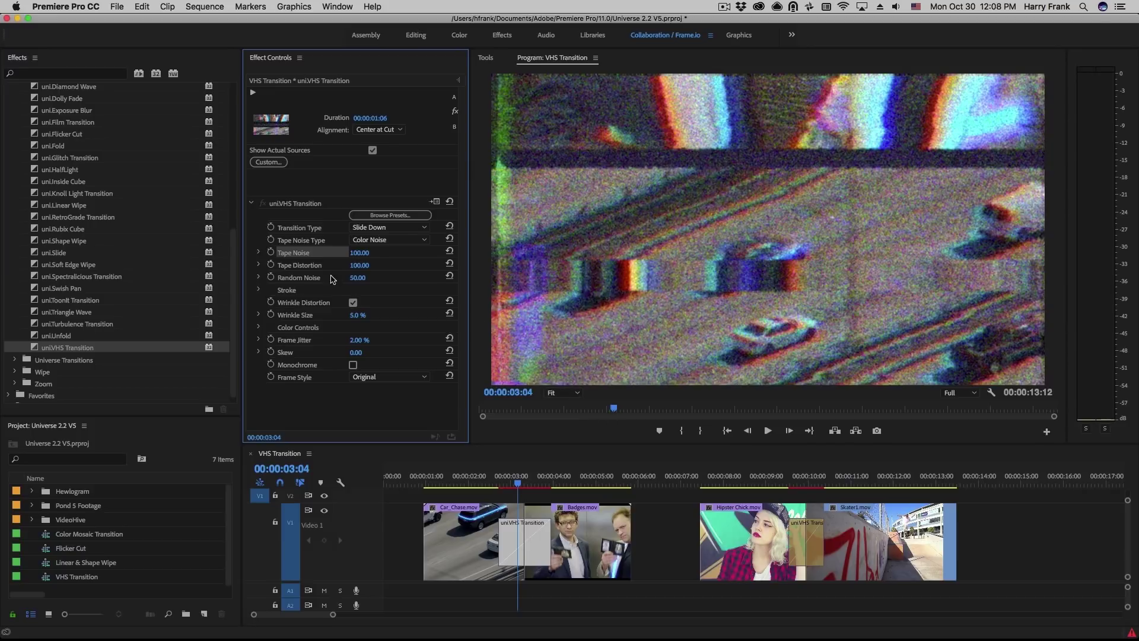
left_click(360, 277)
type("25")
key("Return")
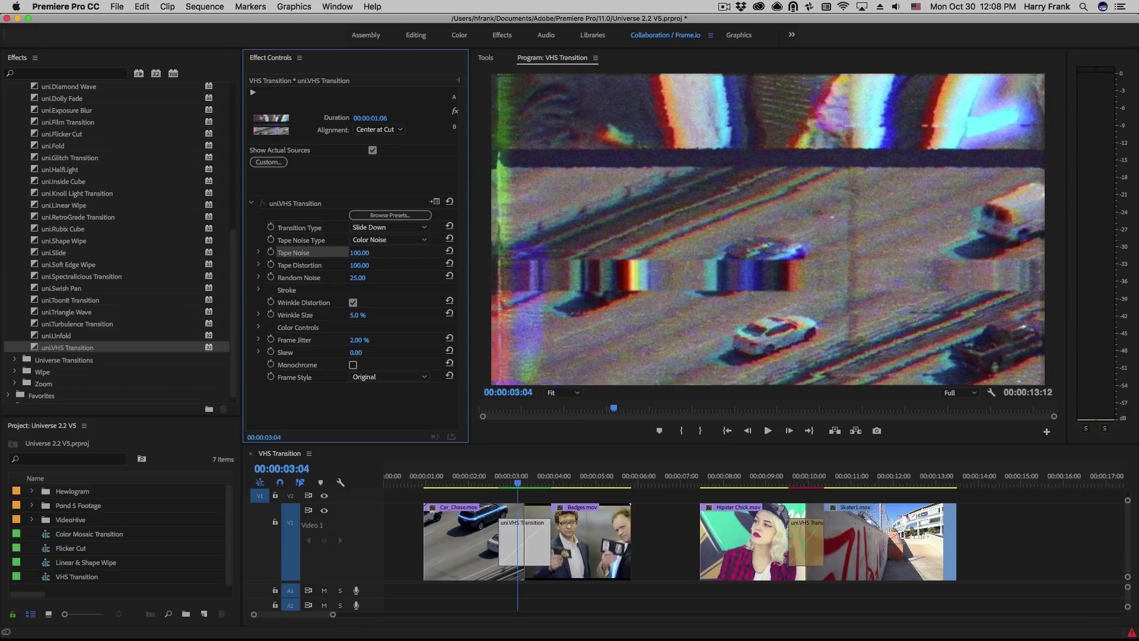
left_click(510, 491)
left_click_drag(510, 494, 528, 495)
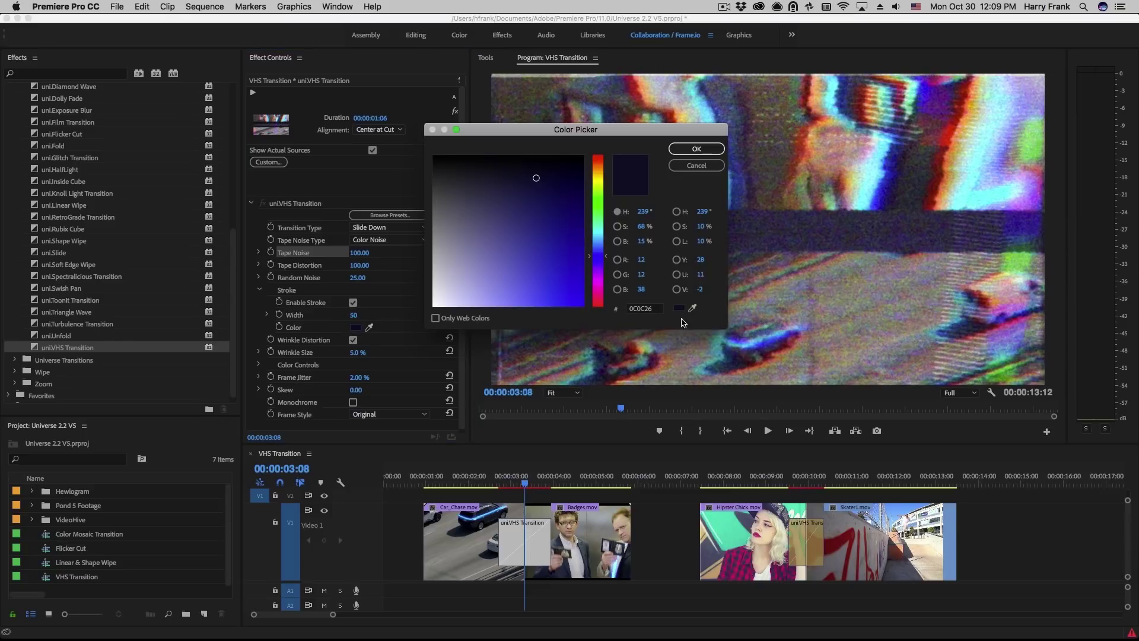
- Make the stroke colour a saturated magenta and adjust Wrinkle Distortion, raising Wrinkle Size to 5%
left_click_drag(599, 274, 599, 295)
left_click(583, 291)
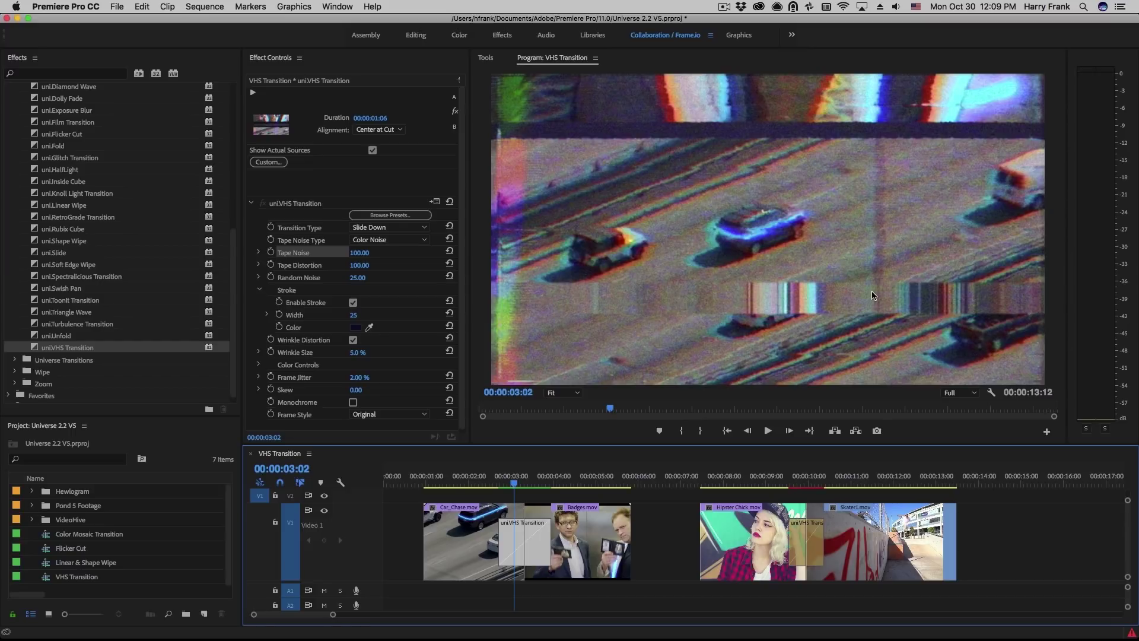
left_click(354, 341)
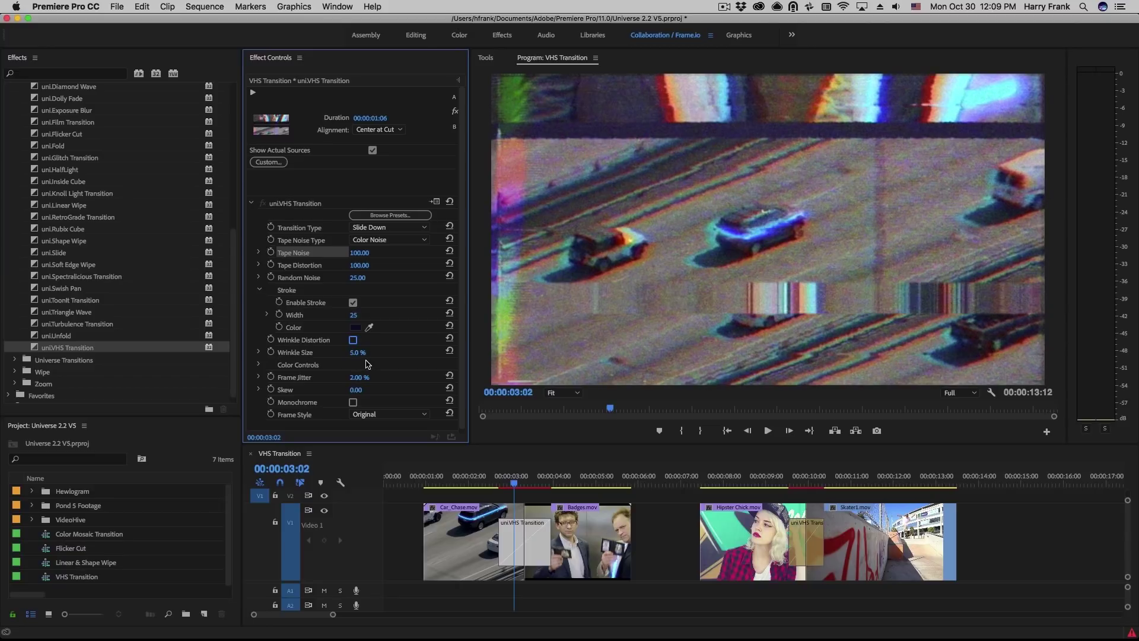
left_click_drag(357, 354, 374, 354)
left_click(353, 340)
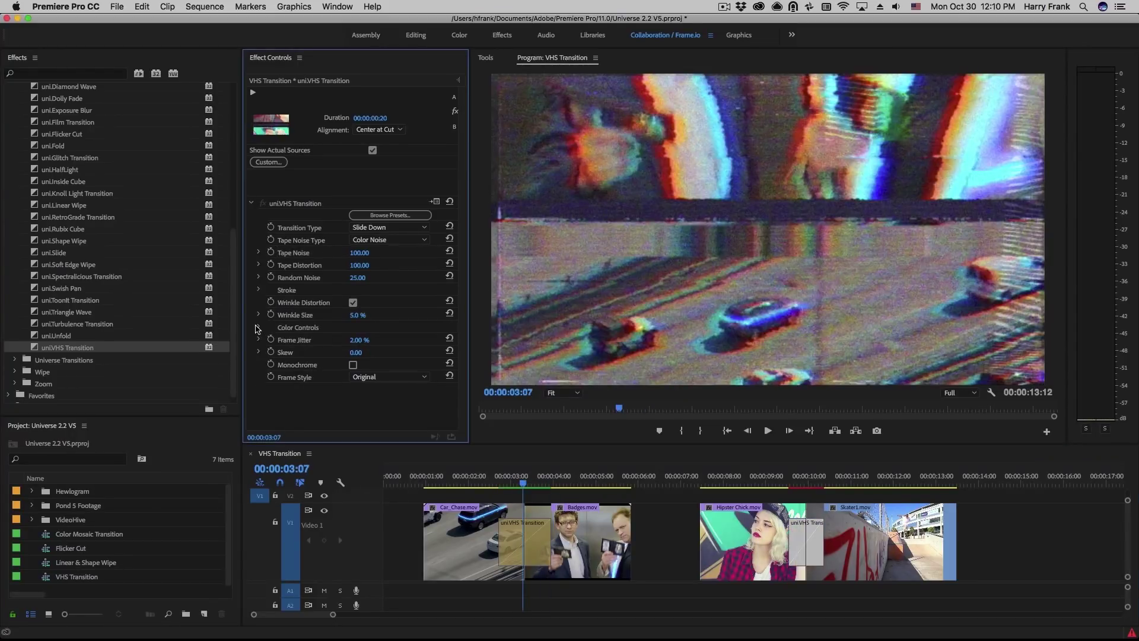
- At the second cut near 10 seconds, switch the VHS transition type to Cut
left_click(258, 328)
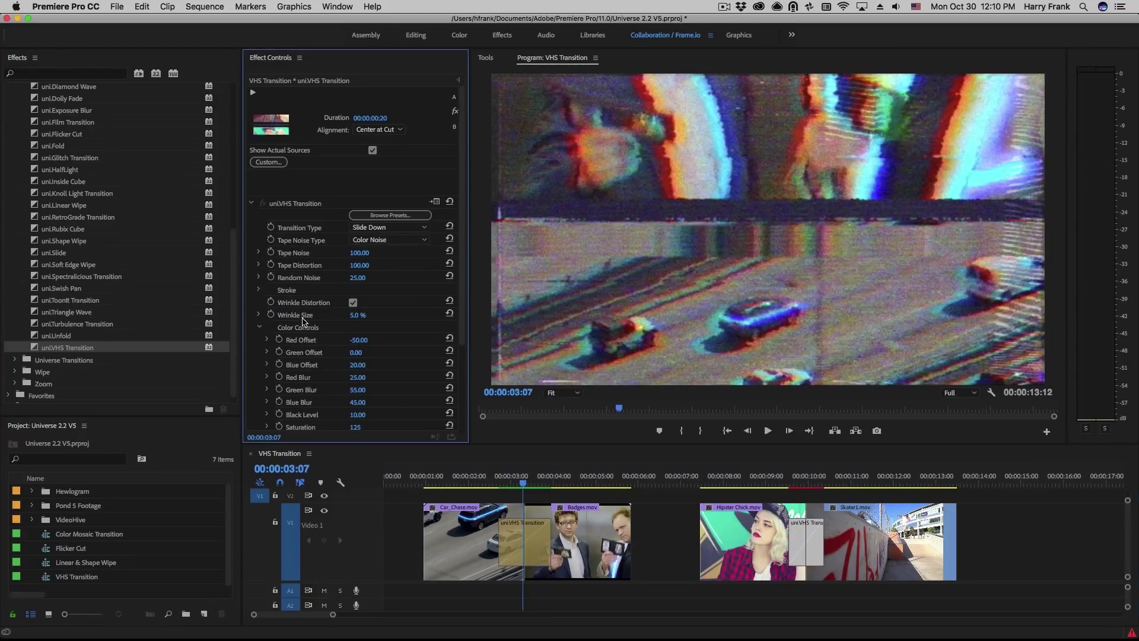
scroll(330, 335, "down", 5)
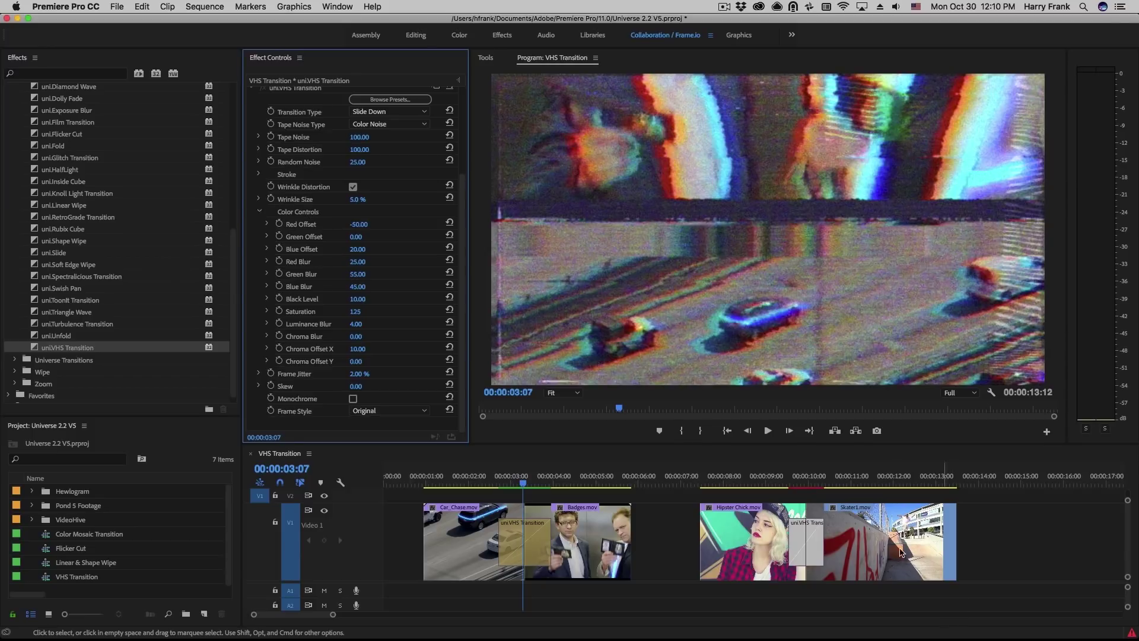
left_click_drag(792, 483, 810, 490)
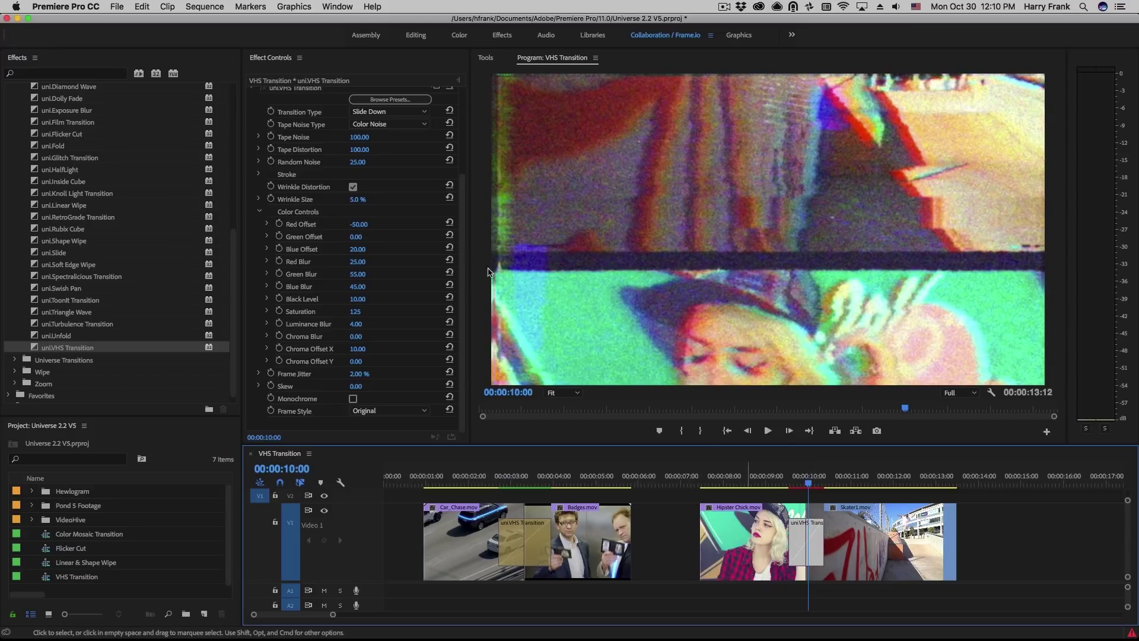
left_click(373, 111)
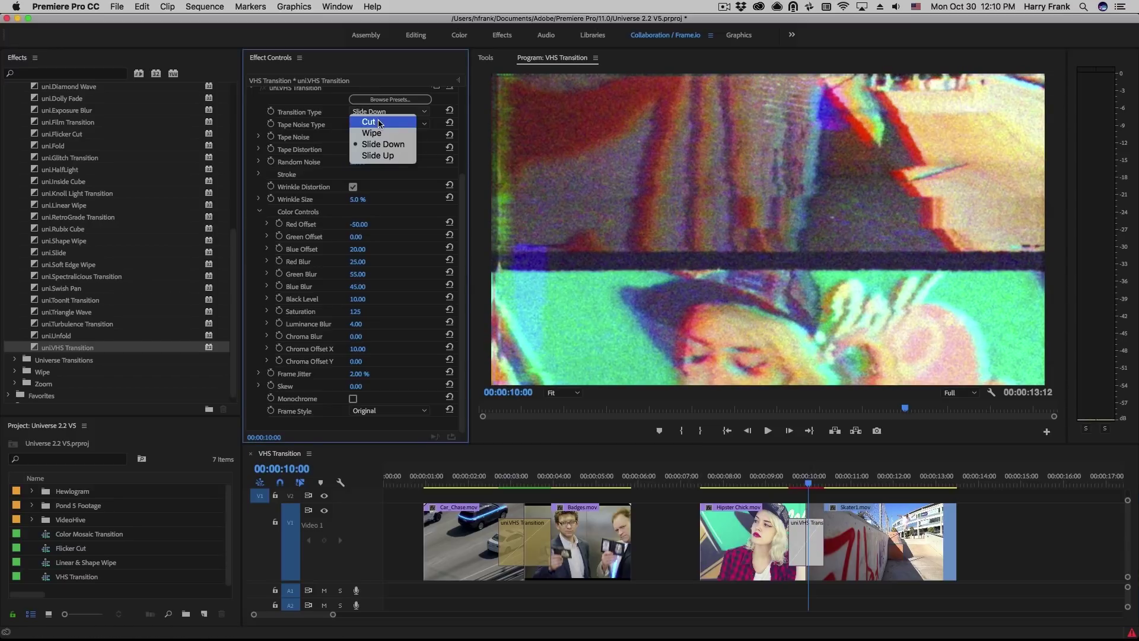
left_click(380, 122)
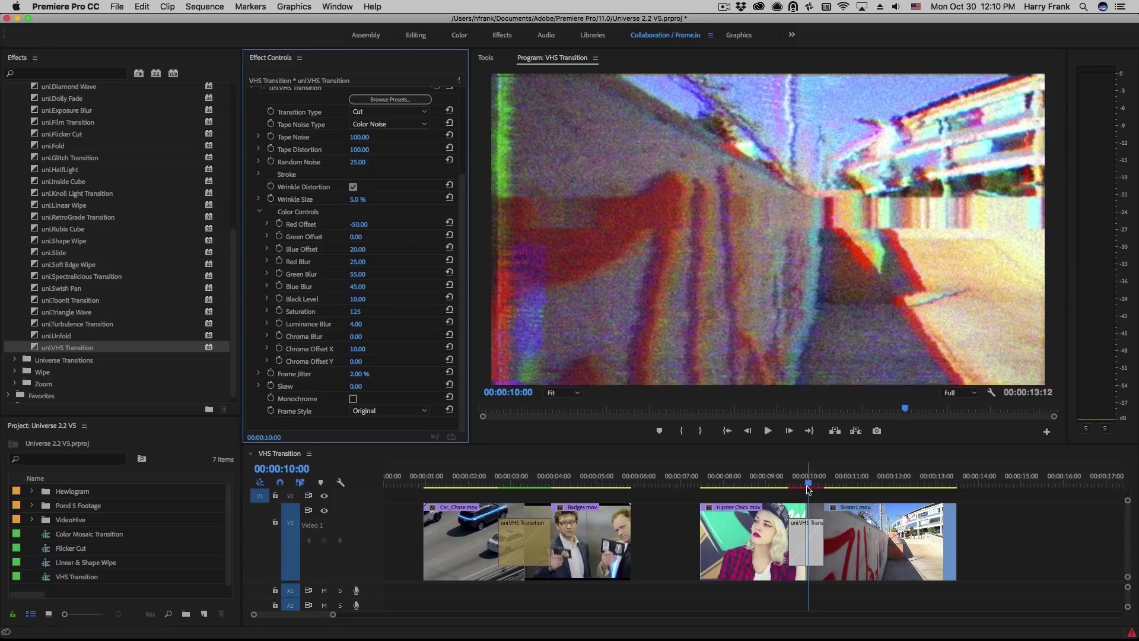
left_click_drag(808, 489, 806, 488)
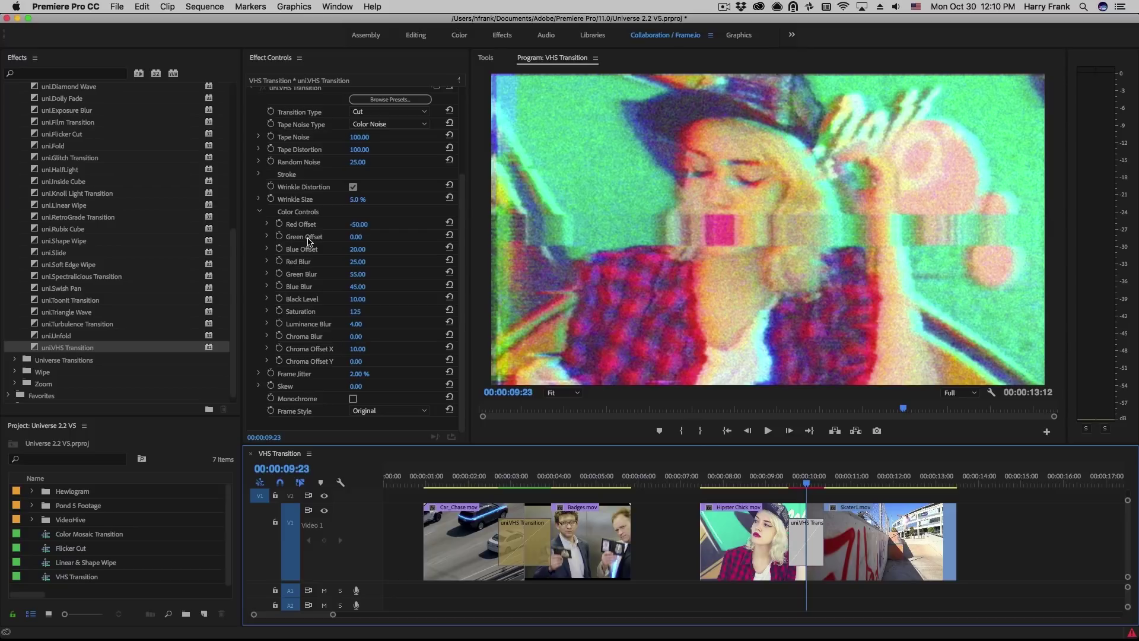
- Set Red Offset to 80 and Green Offset to -50, then view a glitched frame
left_click(361, 225)
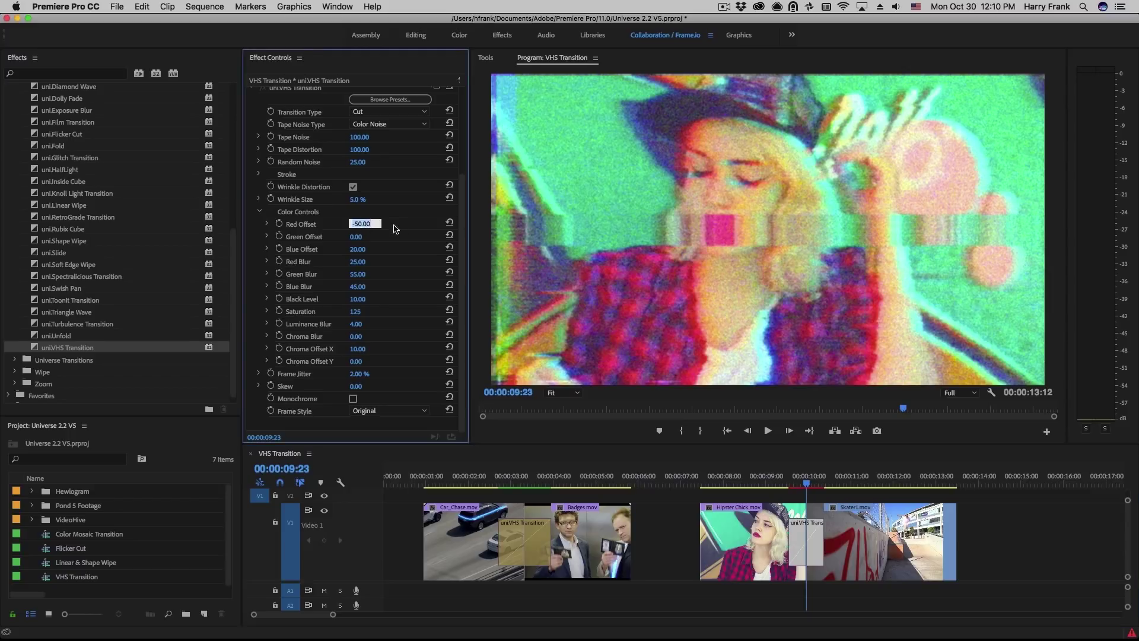
type("80")
key("Return")
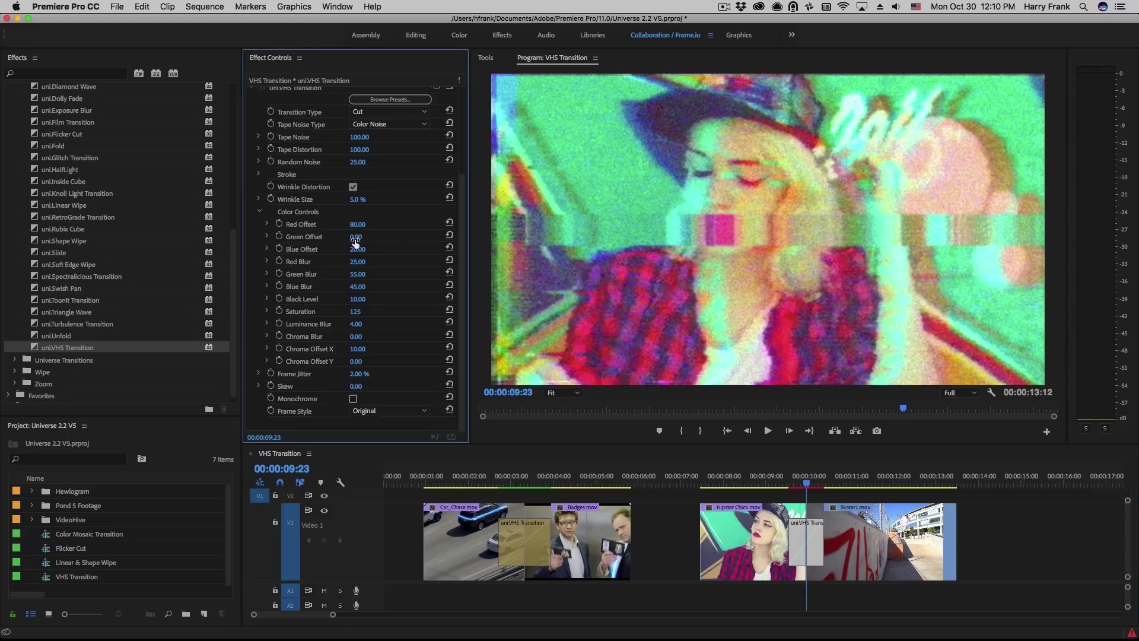
left_click(360, 236)
type("-50")
key("Return")
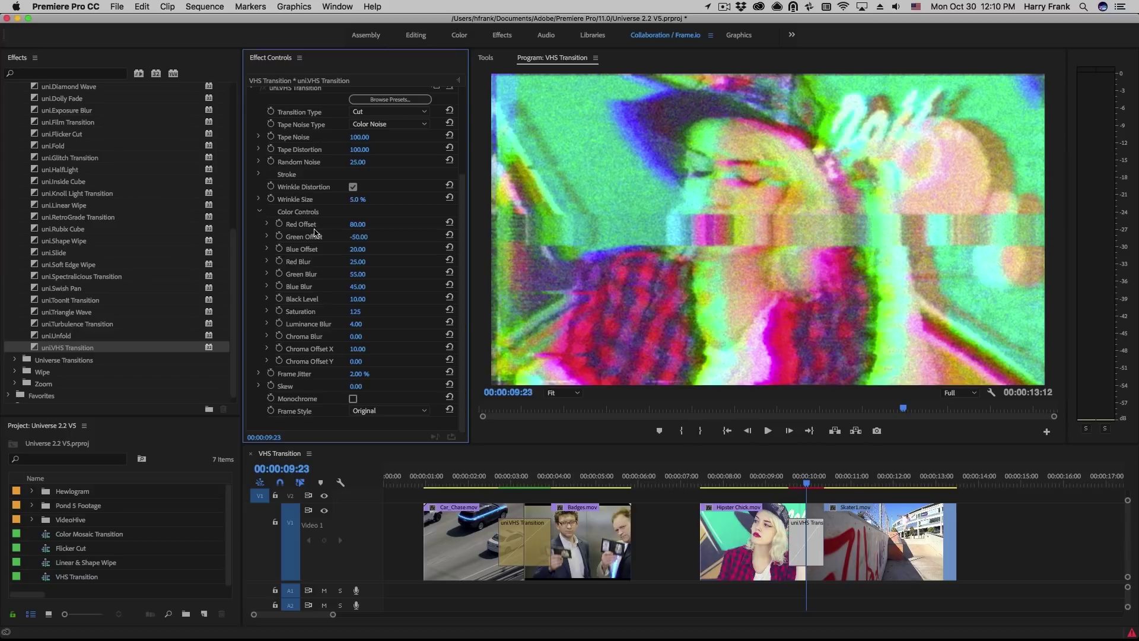
left_click(810, 485)
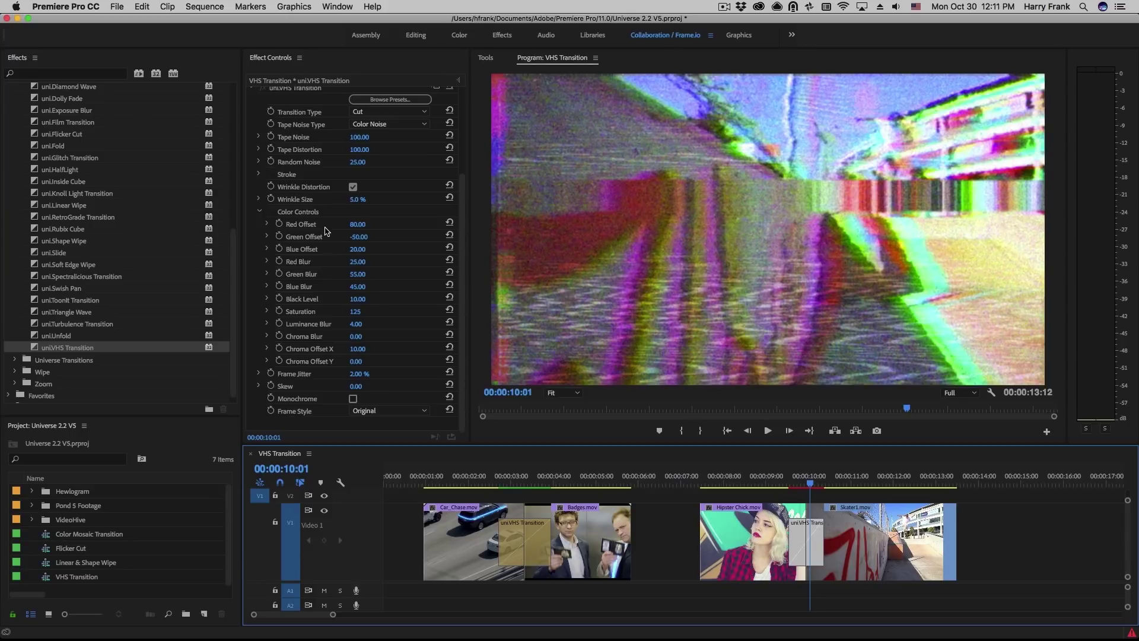
- Set Chroma Offset X to -50 and Saturation to 200
left_click_drag(350, 348, 345, 348)
left_click(359, 348)
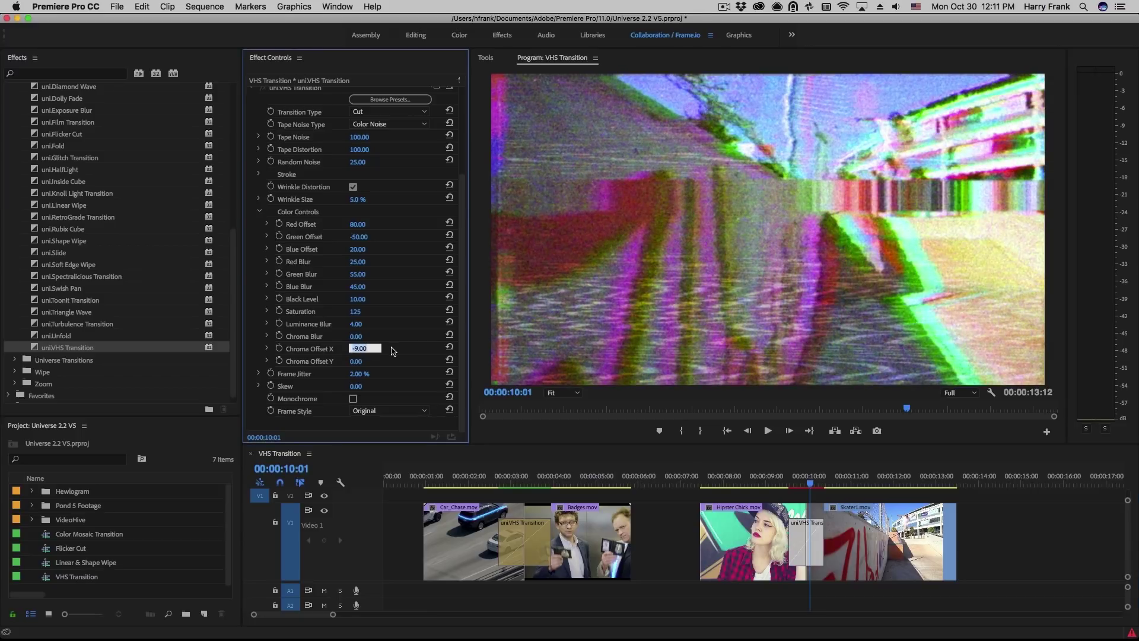
type("-50")
key("Return")
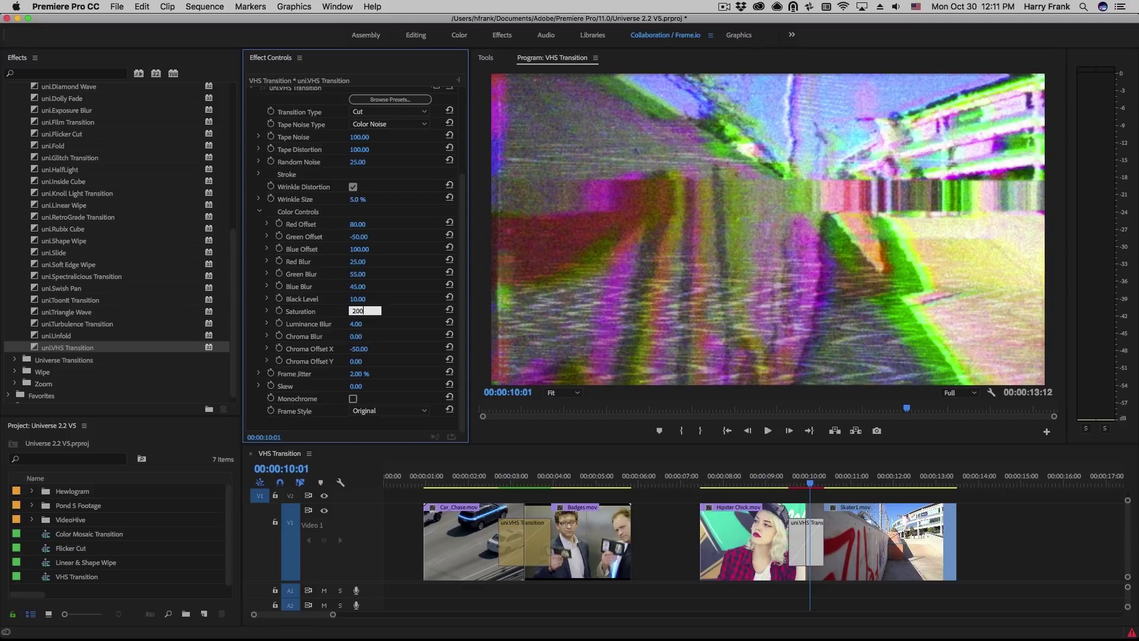
key("Return")
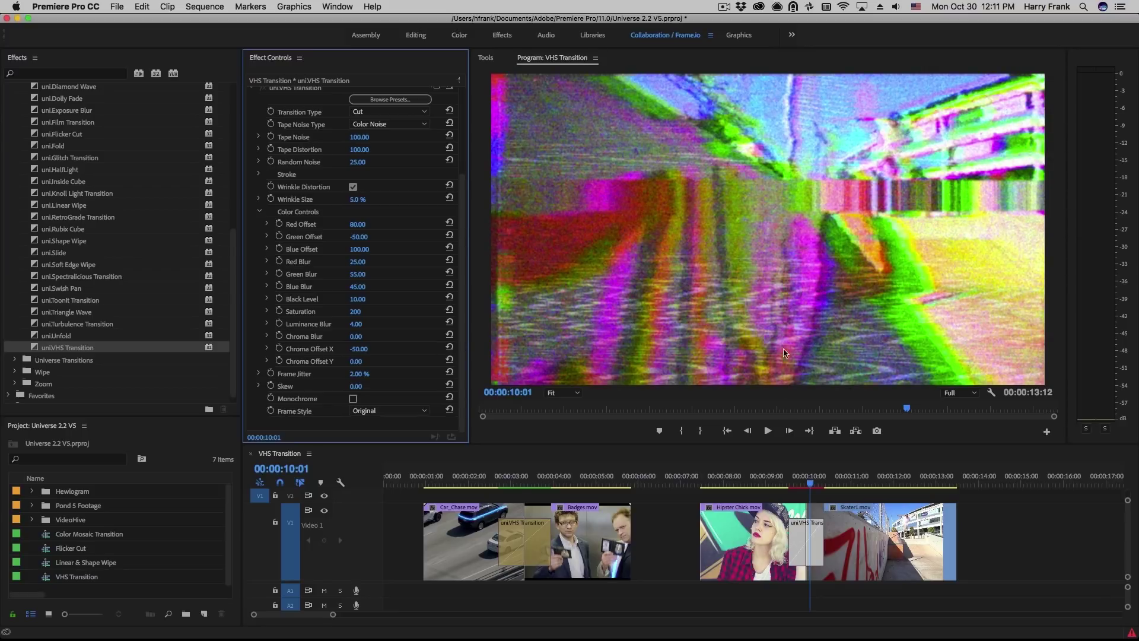
- Step frame by frame through the VHS glitch at the second cut
left_click(802, 479)
key("Right")
key("Right")
key("Right")
key("Right")
key("Right")
key("Right")
key("Right")
key("Right")
key("Right")
key("Right")
key("Right")
key("Right")
key("Right")
key("Right")
key("Right")
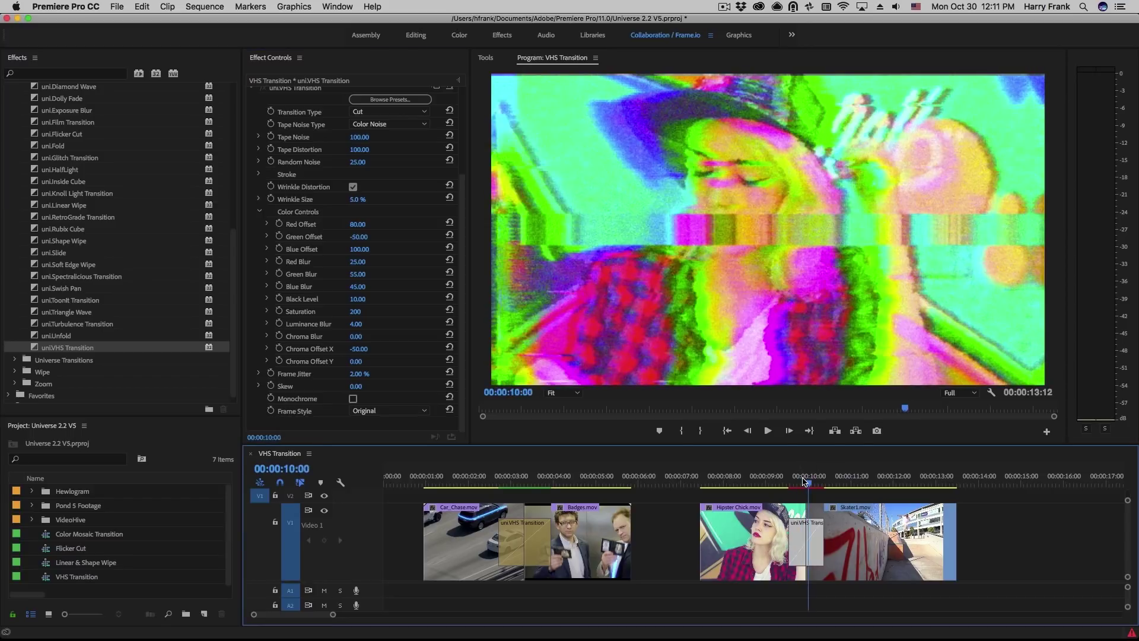
key("Right")
key("Right")
key("Right")
key("Right")
key("Right")
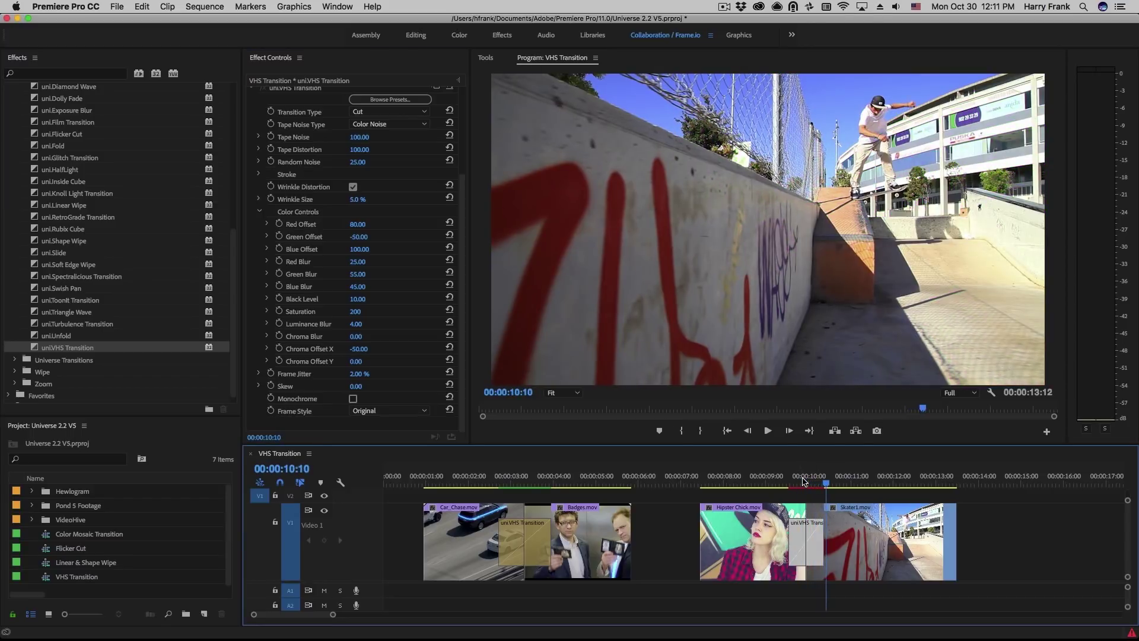
key("Left")
key("Left")
key("Left")
key("Left")
key("Left")
key("Left")
key("Left")
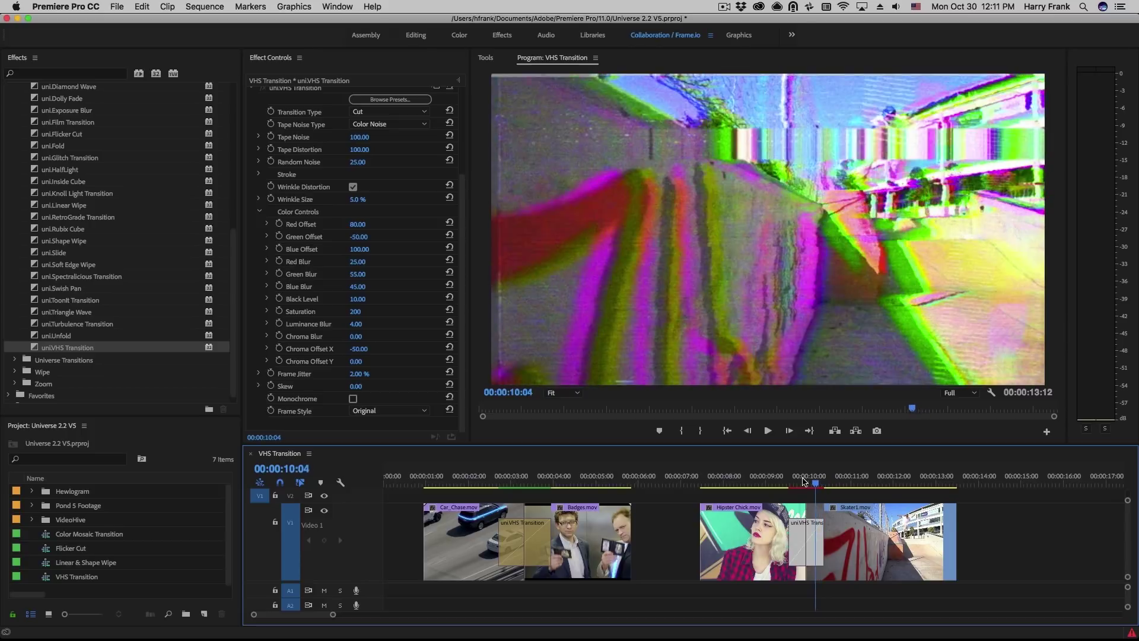
key("Right")
key("Right")
key("Right")
key("Right")
key("Left")
key("Left")
key("Left")
key("Right")
key("Right")
key("Right")
key("Right")
key("Right")
key("Right")
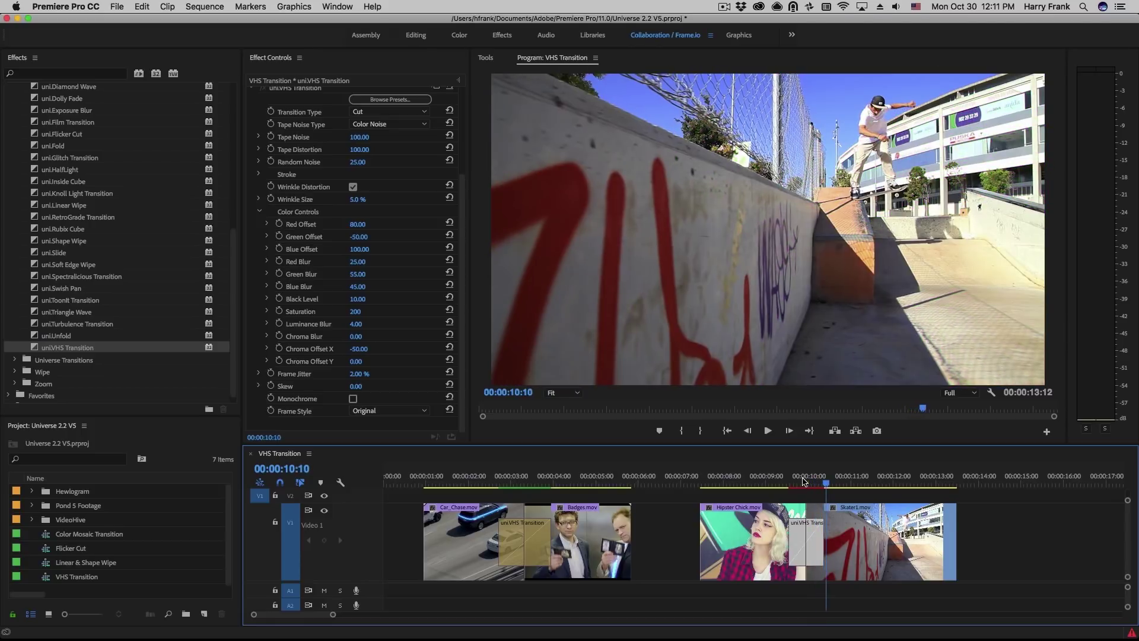
key("Left")
key("Left")
key("Left")
key("Left")
key("Left")
key("Left")
key("Left")
key("Left")
key("Left")
key("Left")
key("Left")
key("Left")
key("Left")
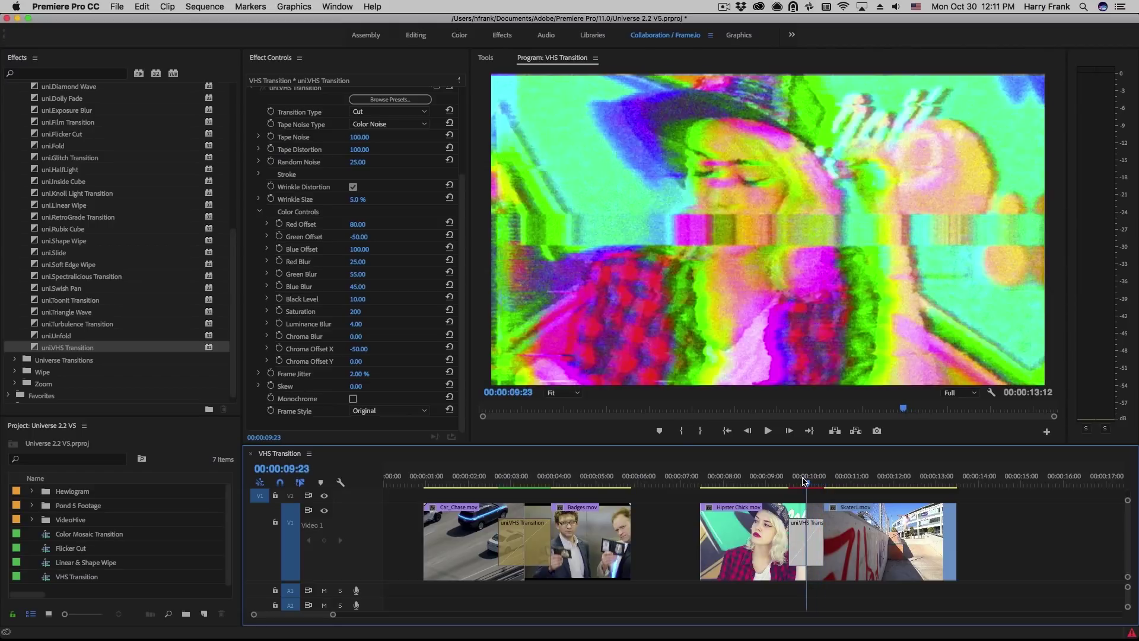
key("Left")
key("Left")
key("Left")
key("Left")
key("Left")
key("Left")
key("Left")
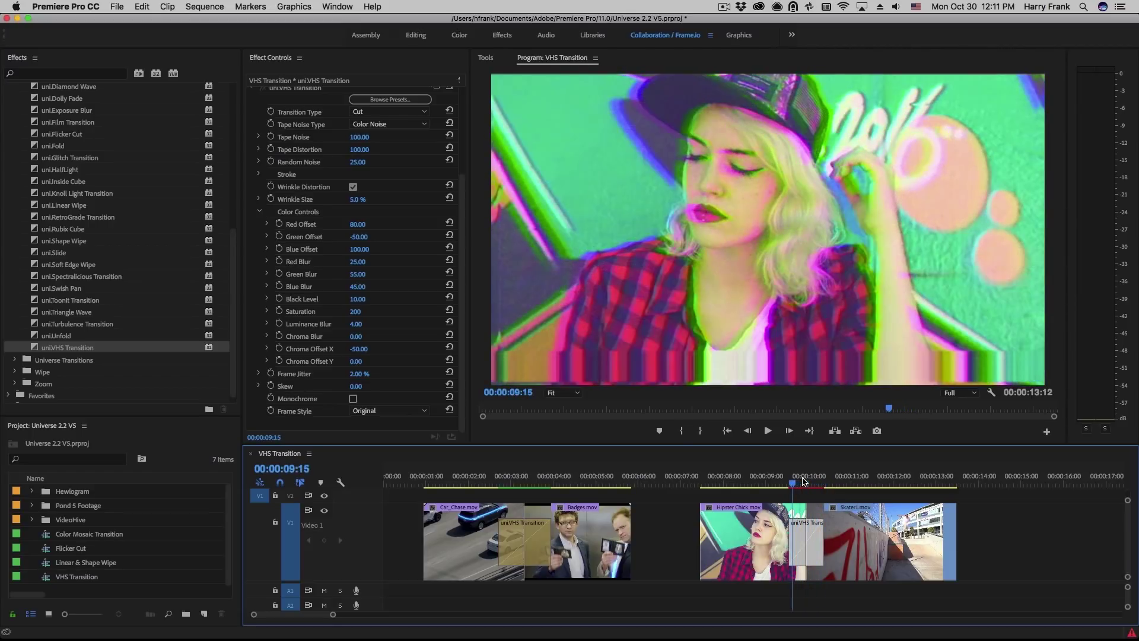
key("Left")
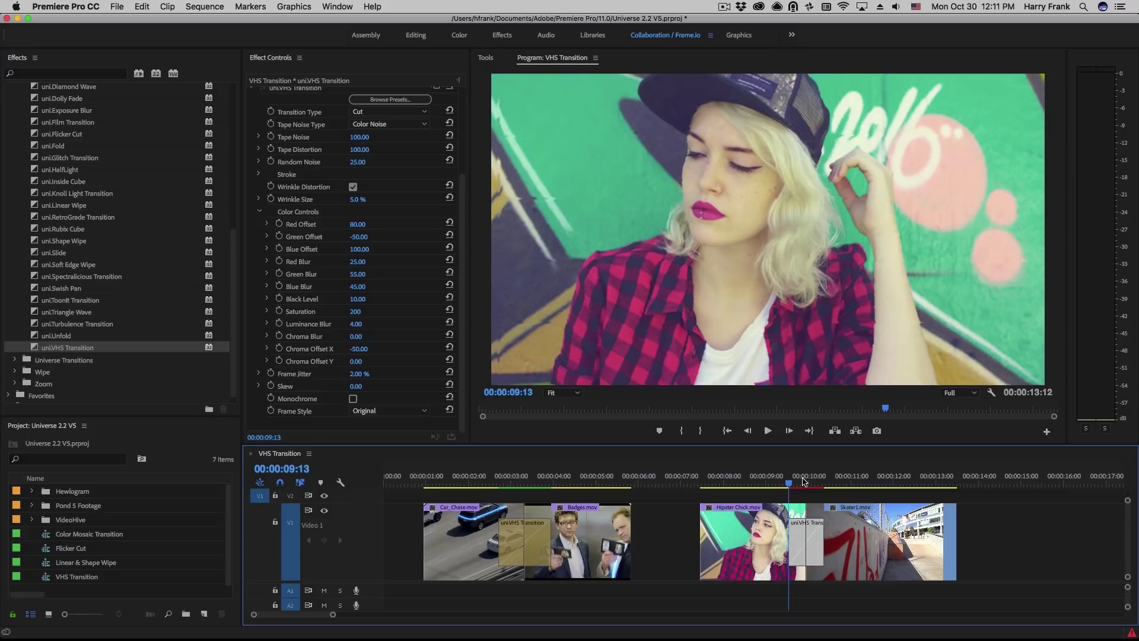
- Set Saturation to 0, then to -100, and return before the transition to replay
left_click(804, 482)
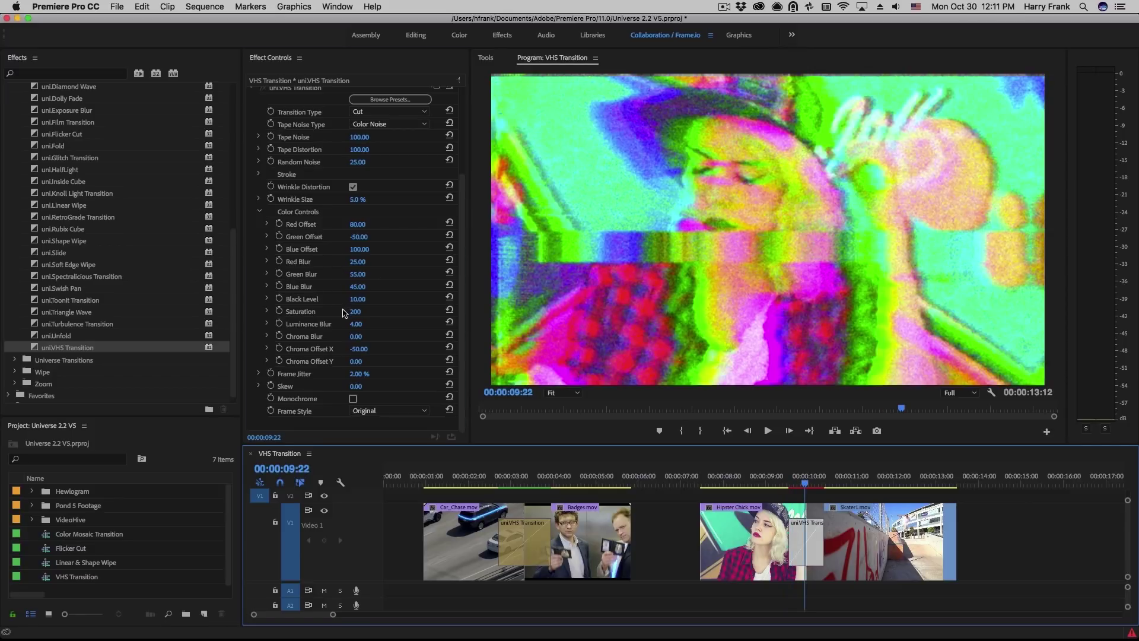
left_click(363, 311)
type("0")
key("Return")
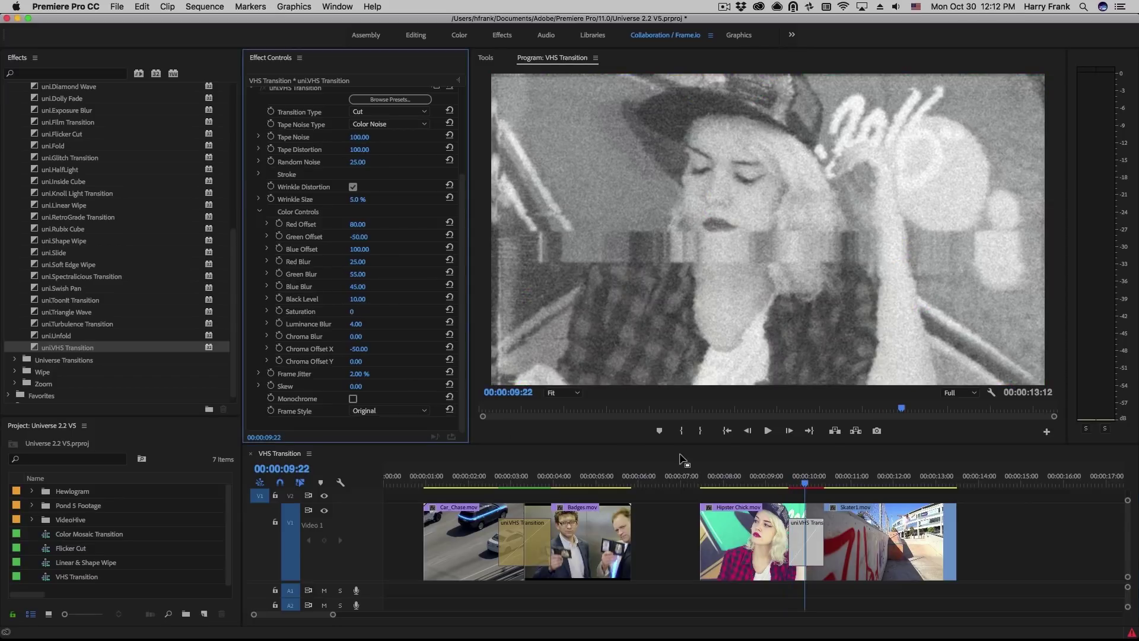
left_click(806, 481)
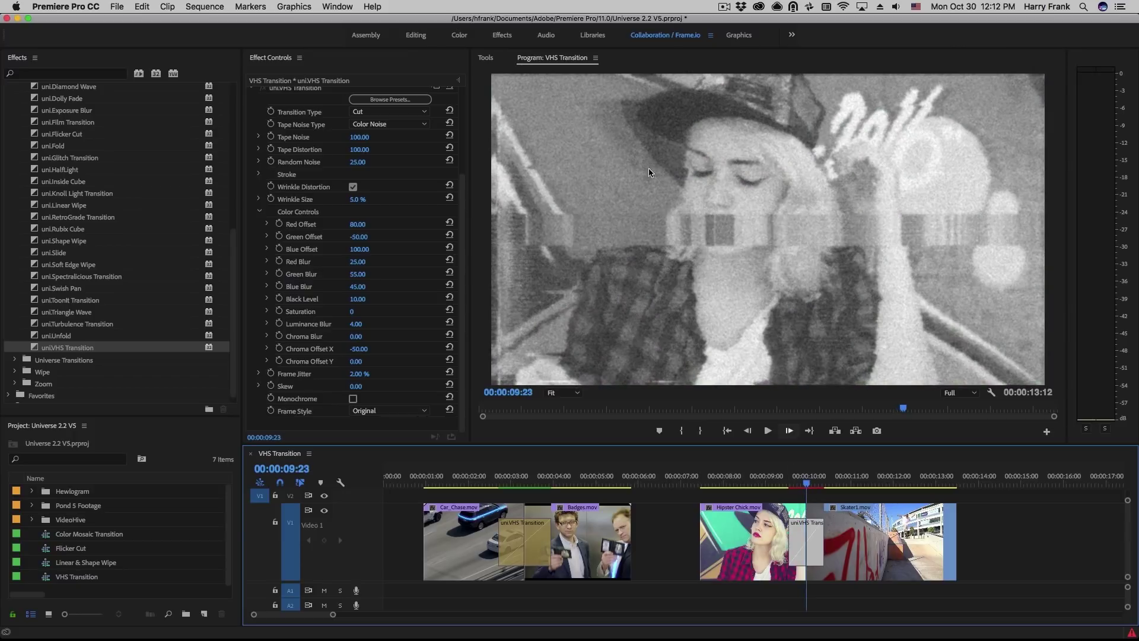
left_click(363, 311)
type("-100")
key("Return")
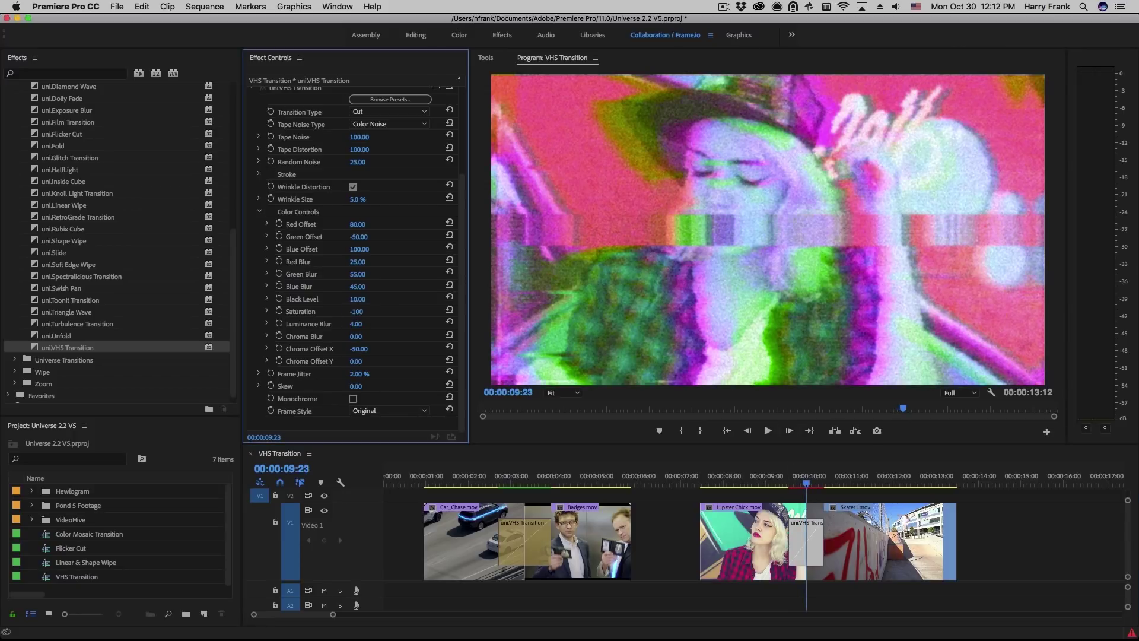
left_click(793, 482)
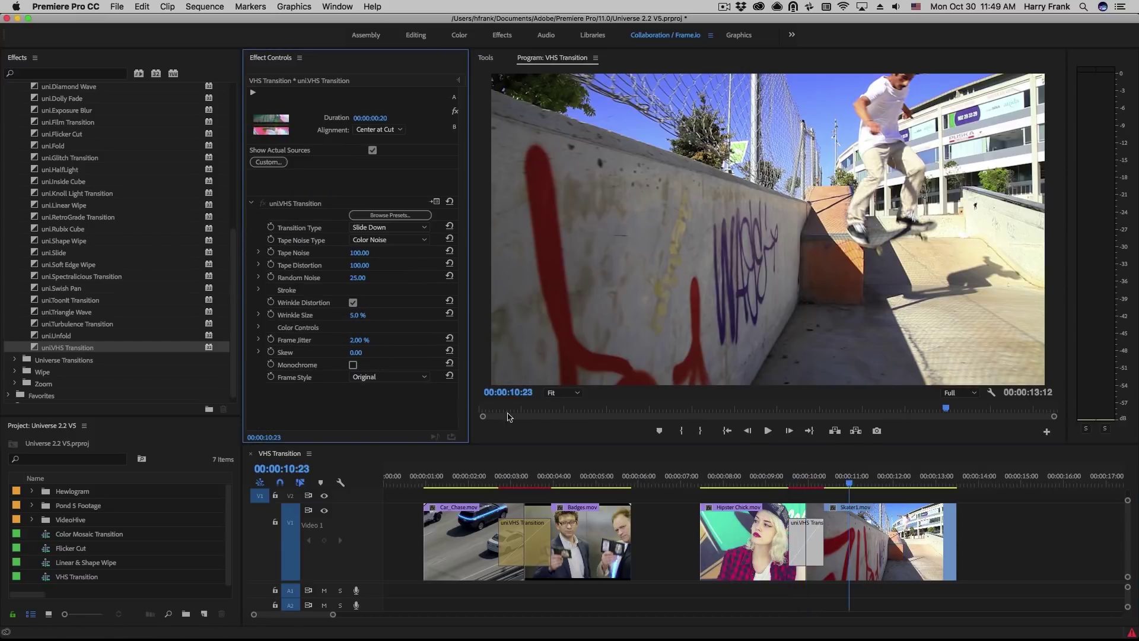
left_click(790, 482)
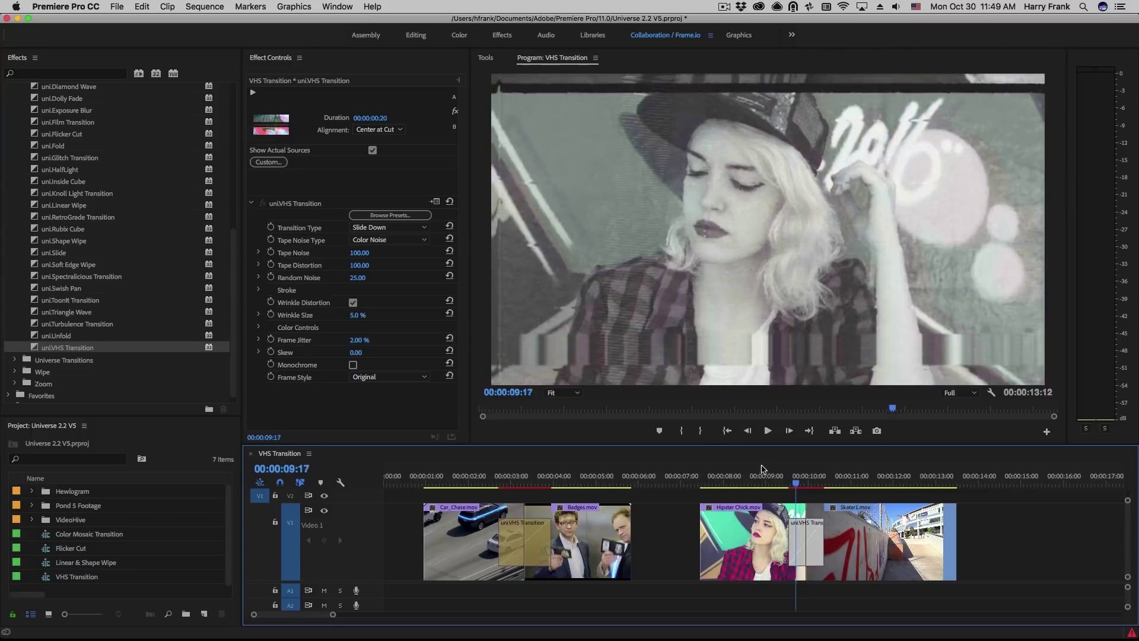
left_click(359, 340)
type("20")
key("Tab")
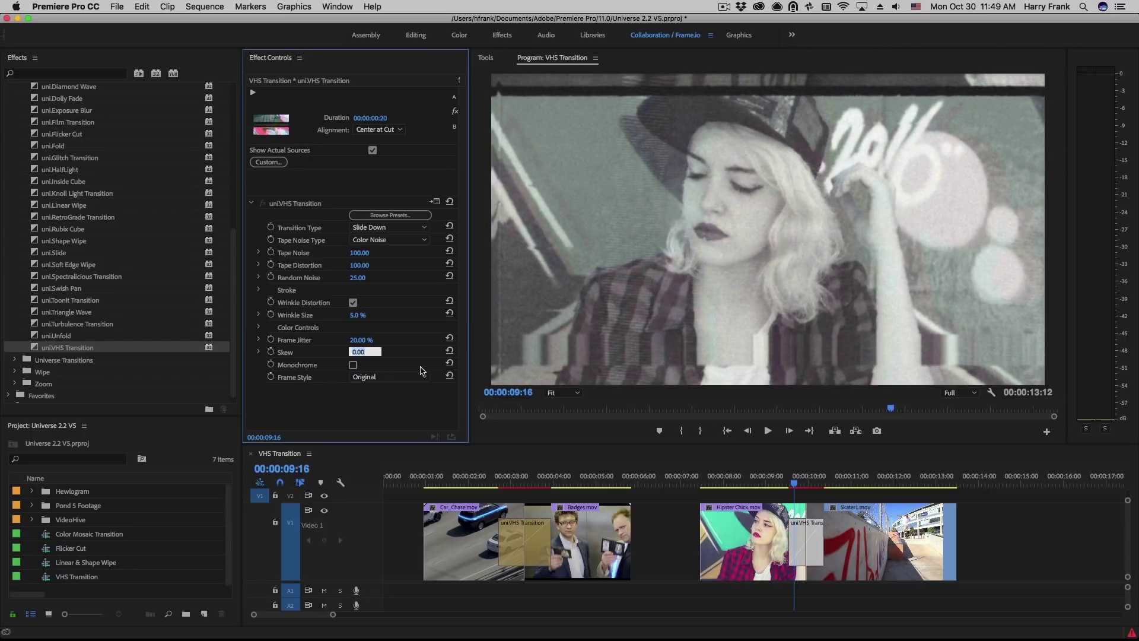
key("BackSpace")
key("Return")
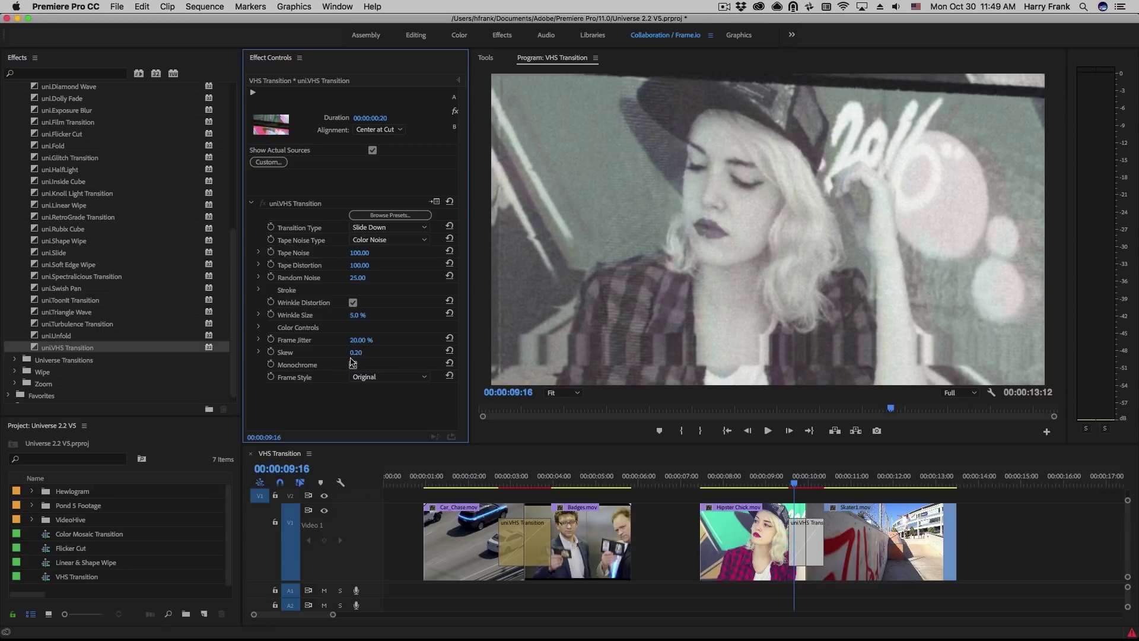
left_click(358, 352)
type("1.20")
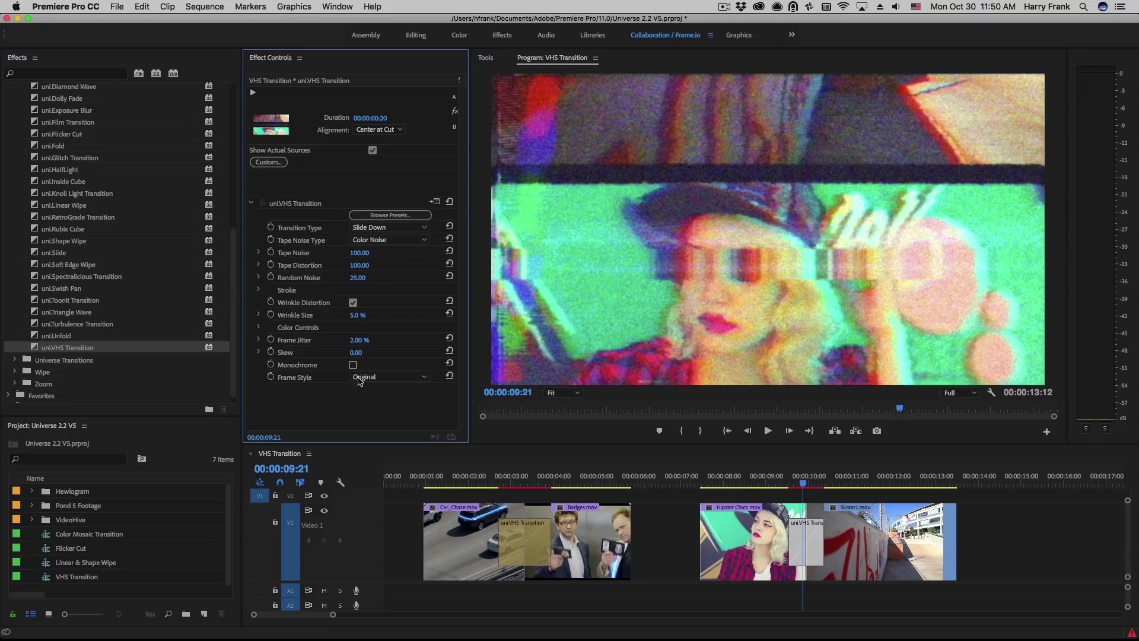
- Play the transition and turn Monochrome on to check the greyscale glitch
key("space")
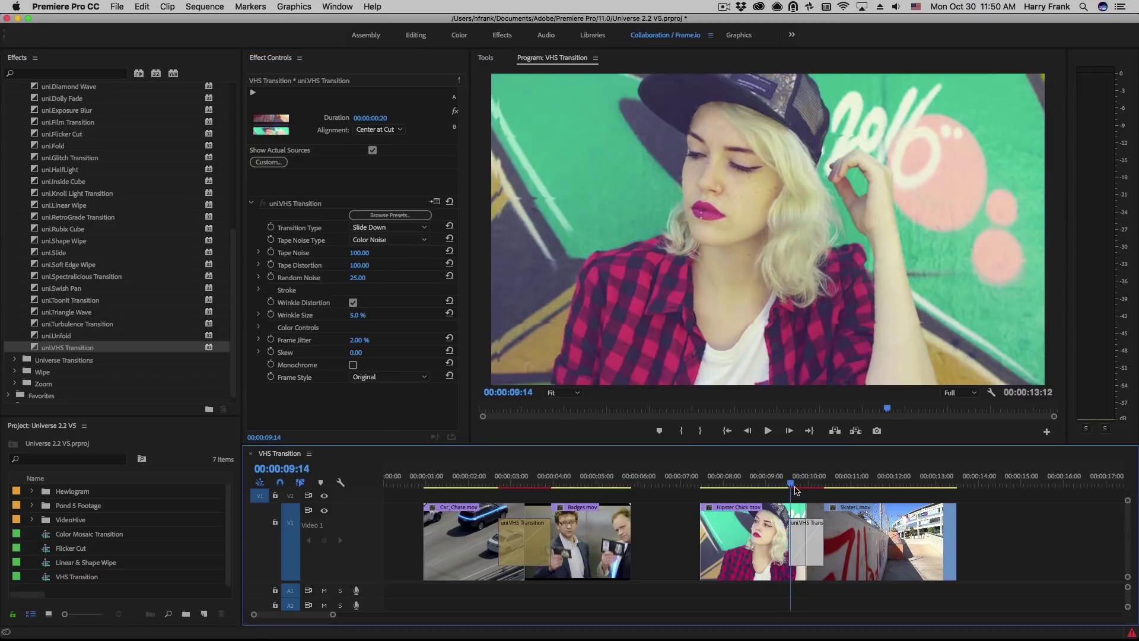
left_click(354, 365)
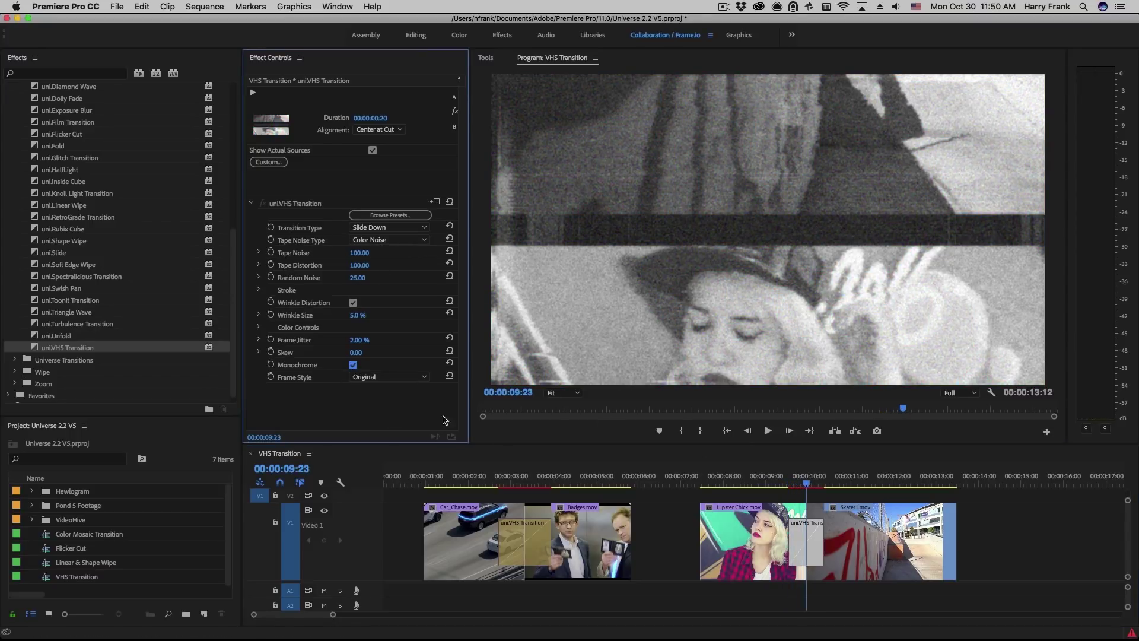
left_click(798, 479)
left_click_drag(798, 479, 791, 487)
key("super+z")
key("super+shift+z")
left_click(798, 488)
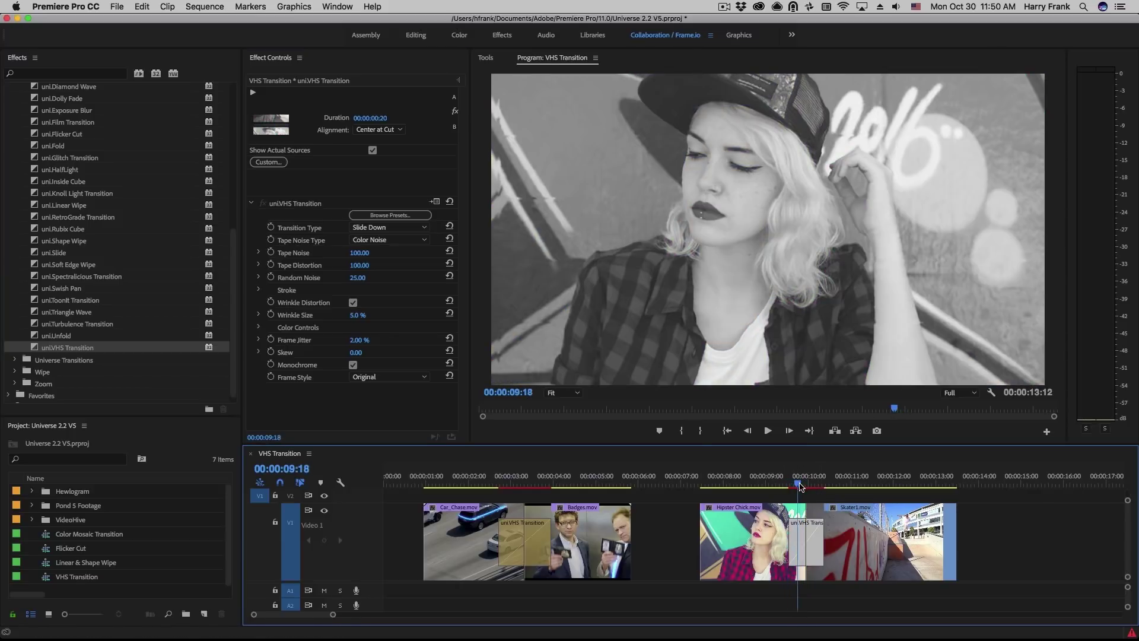
left_click_drag(799, 493, 806, 488)
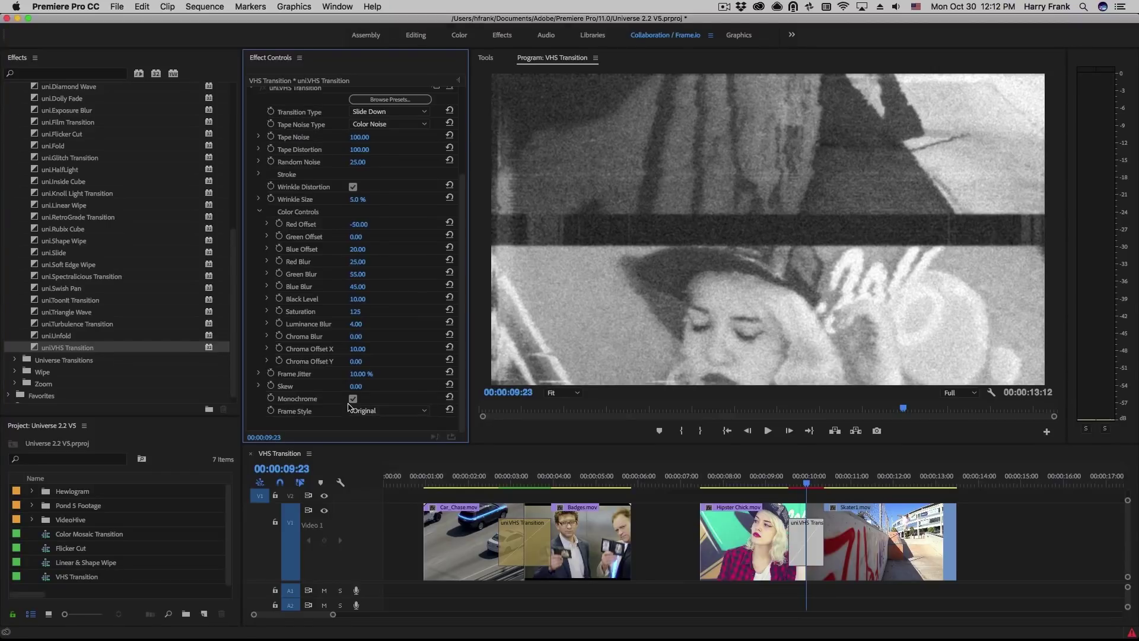
- Turn Monochrome off and set the Frame Style to 4x3
left_click(363, 411)
left_click(348, 407)
left_click(353, 399)
left_click(383, 412)
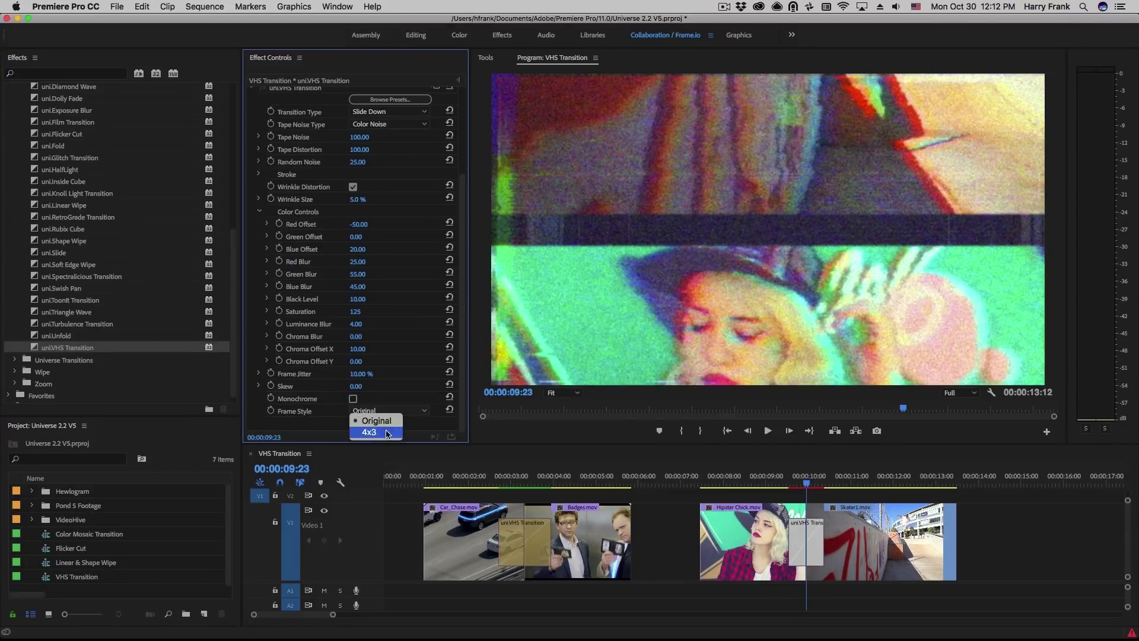
left_click(382, 430)
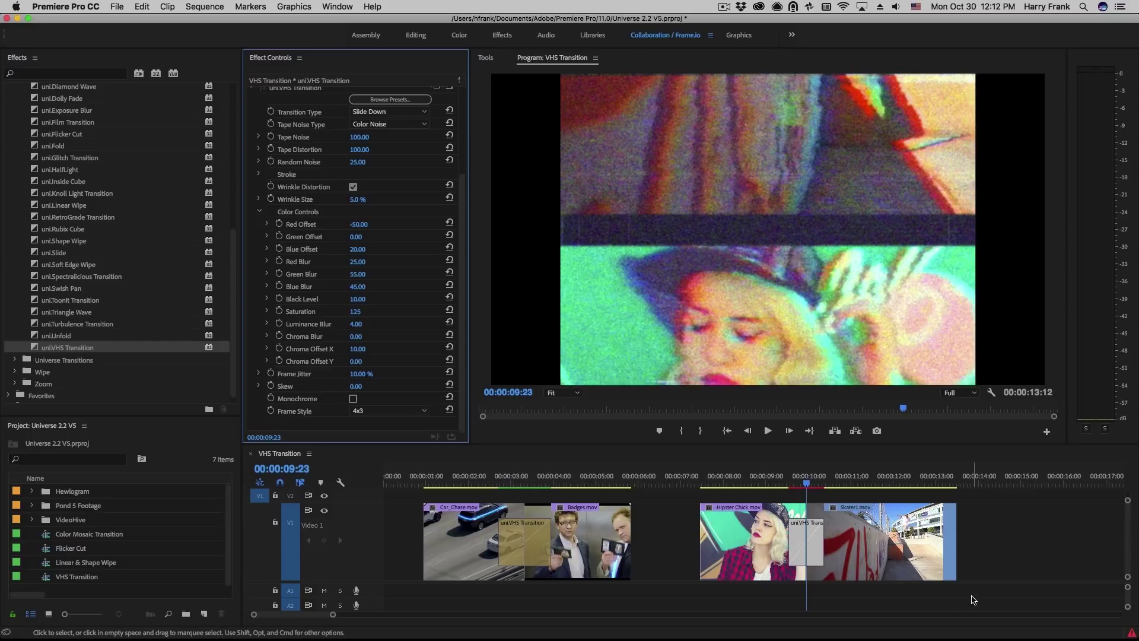
scroll(441, 337, "up", 5)
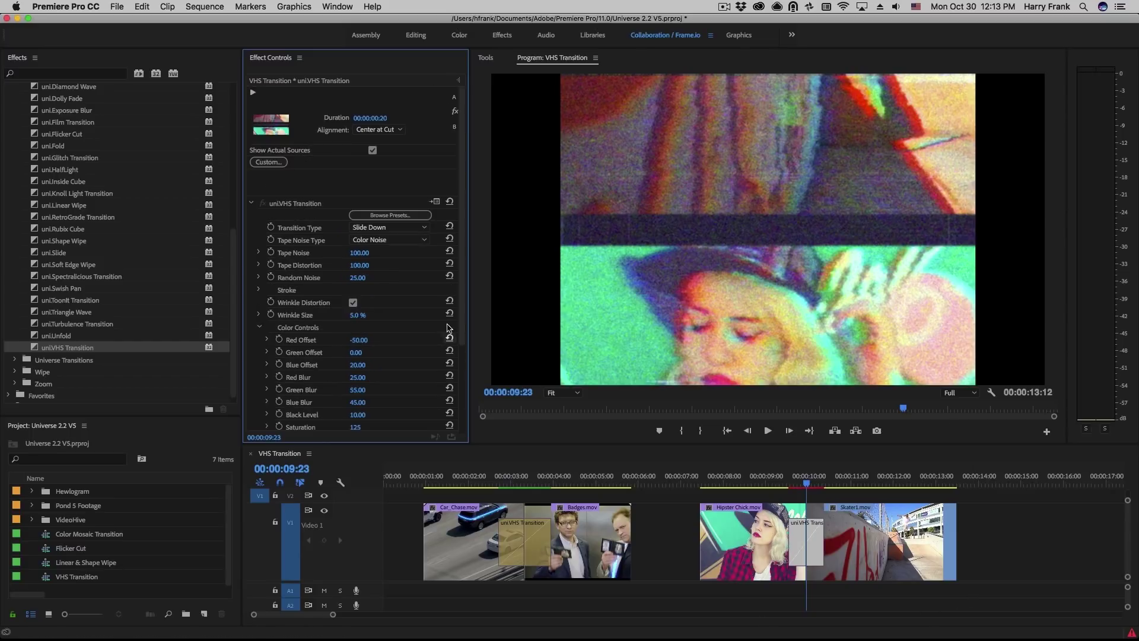
scroll(463, 316, "down", 1)
scroll(463, 316, "up", 1)
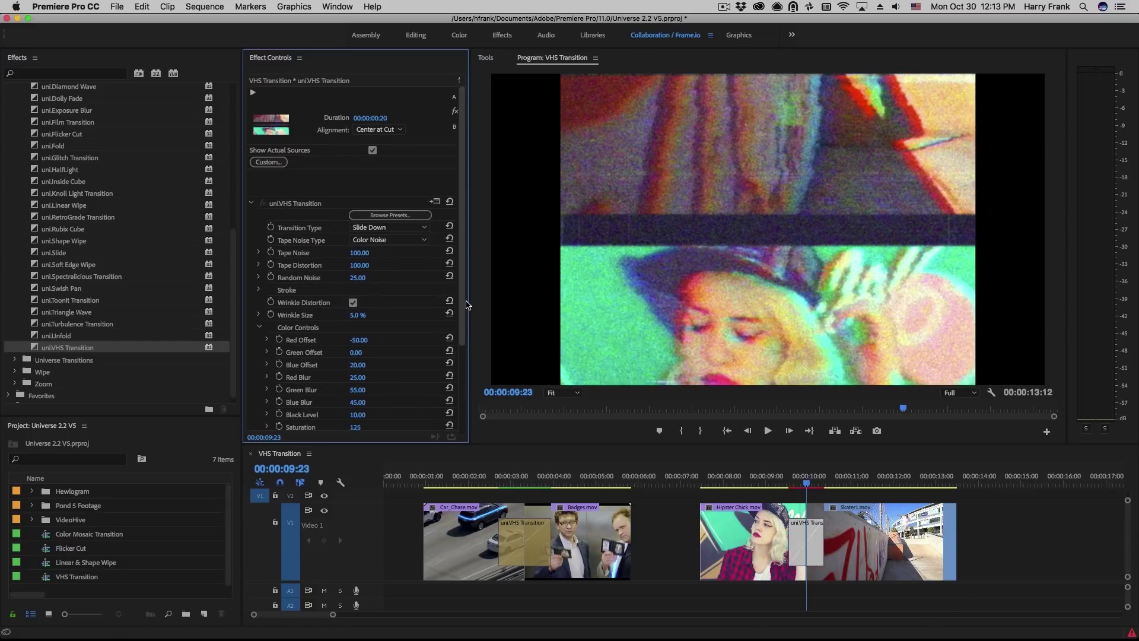